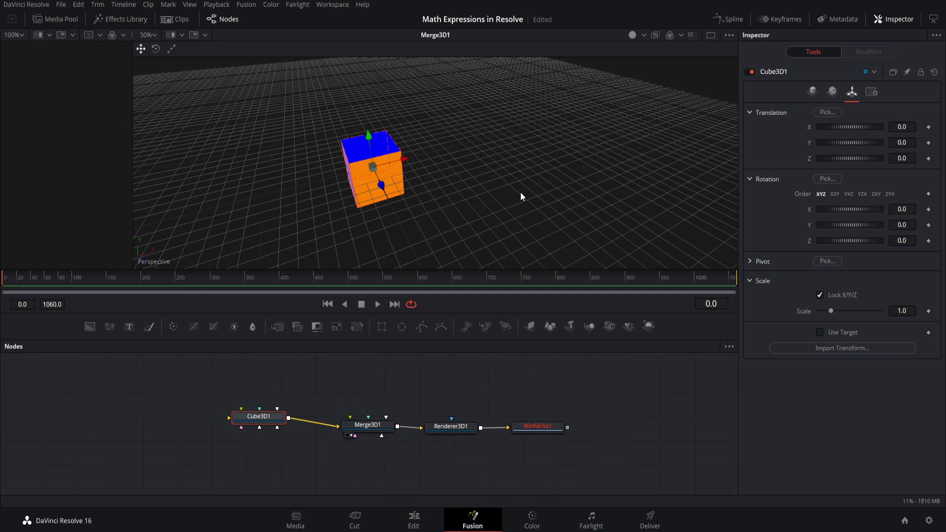
- Enlarge the 3D viewer area above the node editor
{"action": "key", "text": "ctrl+s"}
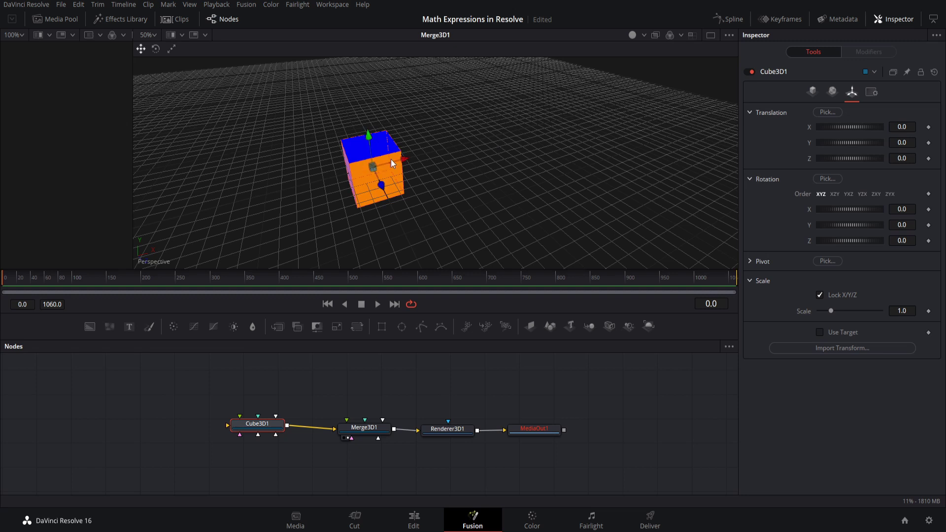
{"action": "left_click_drag", "start_coordinate": [461, 179], "coordinate": [522, 180]}
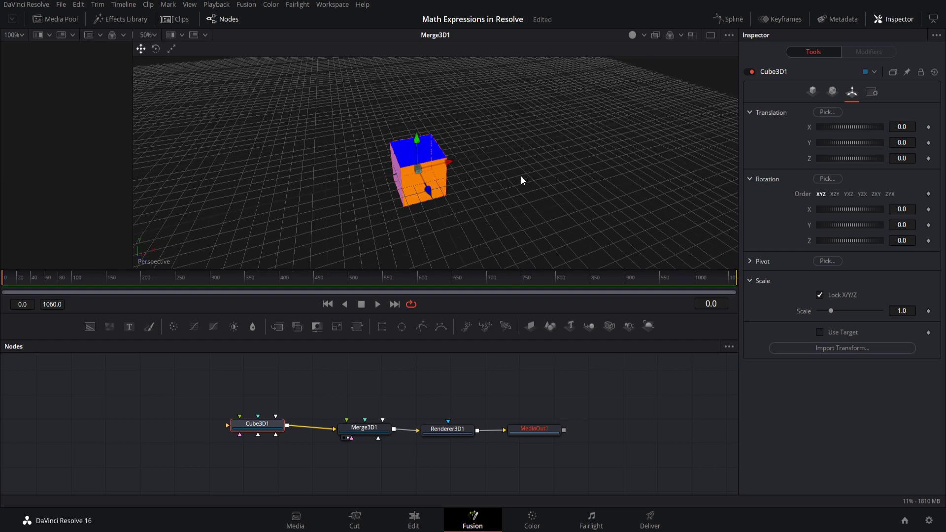
{"action": "left_click_drag", "start_coordinate": [517, 311], "coordinate": [518, 334]}
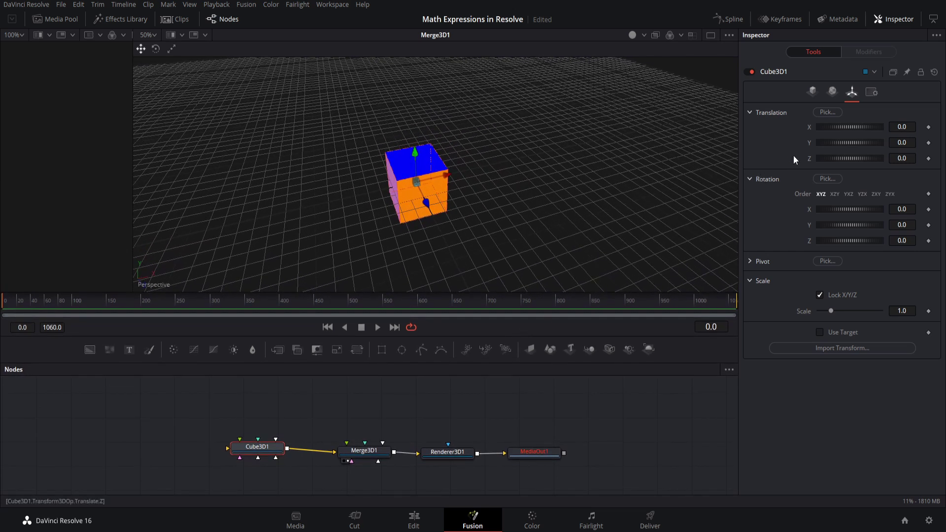
- Publish the X, Y and Z translation values of Cube3D1 so other nodes can link to them
{"action": "right_click", "coordinate": [809, 128]}
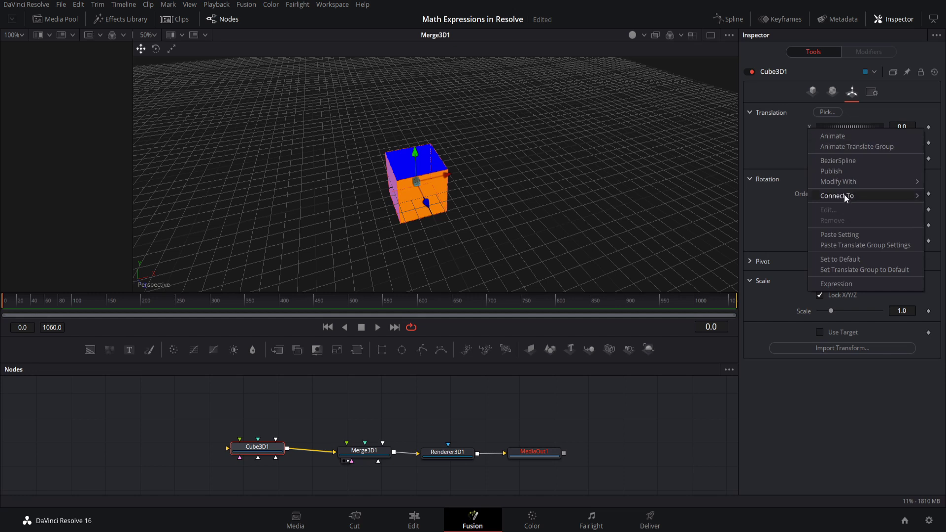
{"action": "left_click", "coordinate": [845, 171]}
{"action": "right_click", "coordinate": [831, 144]}
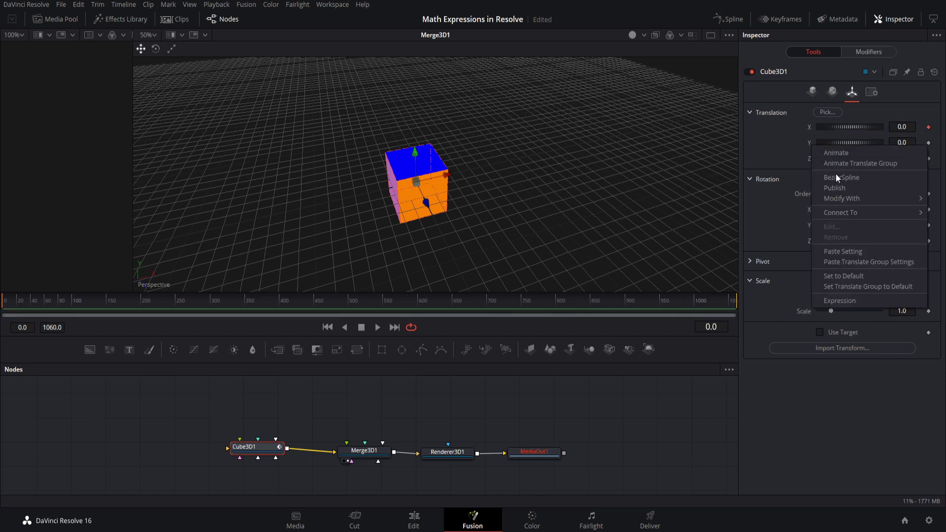
{"action": "left_click", "coordinate": [845, 191]}
{"action": "right_click", "coordinate": [808, 159]}
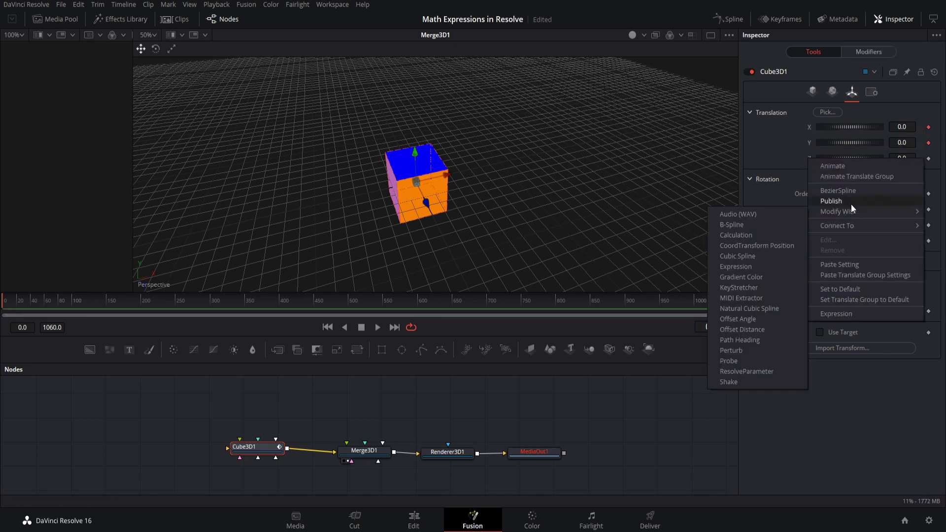
{"action": "left_click", "coordinate": [850, 202]}
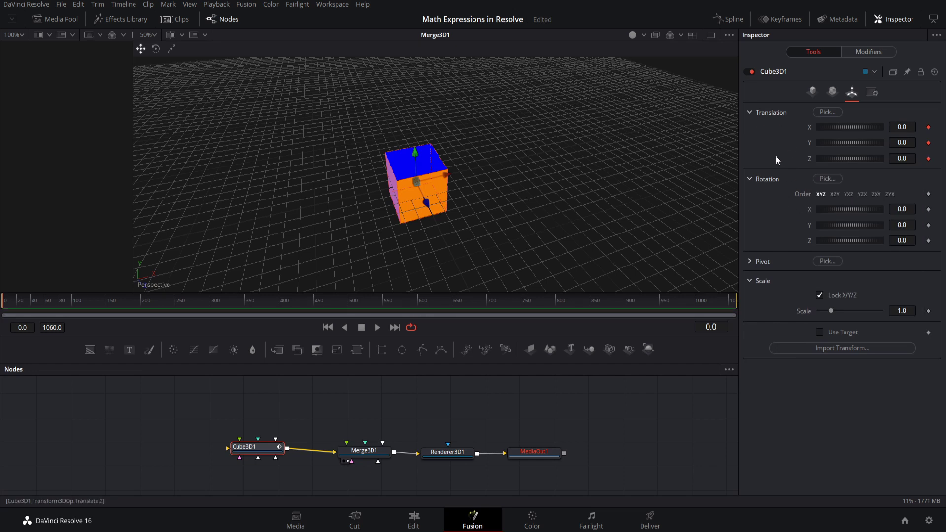
- Add a second Cube 3D node connected to Merge3D1 and move it about 1.06 along X beside the first cube
{"action": "mouse_move", "coordinate": [316, 423]}
{"action": "left_mouse_down"}
{"action": "mouse_move", "coordinate": [340, 410]}
{"action": "mouse_move", "coordinate": [306, 416]}
{"action": "left_mouse_up"}
{"action": "left_click", "coordinate": [282, 454]}
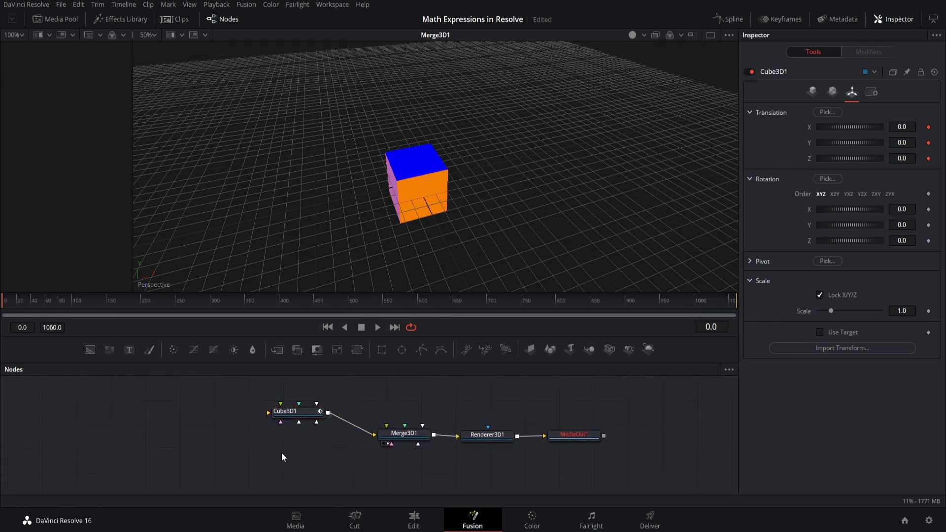
{"action": "right_click", "coordinate": [271, 442]}
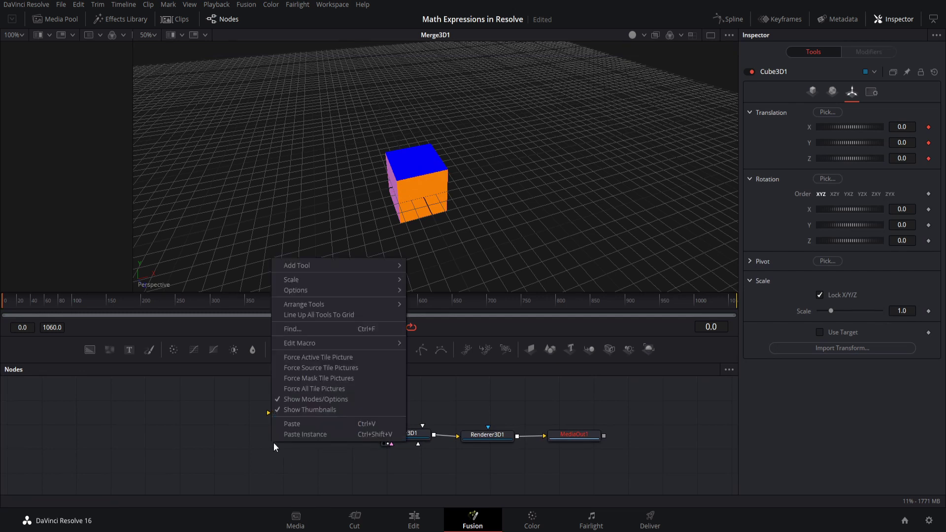
{"action": "mouse_move", "coordinate": [324, 265]}
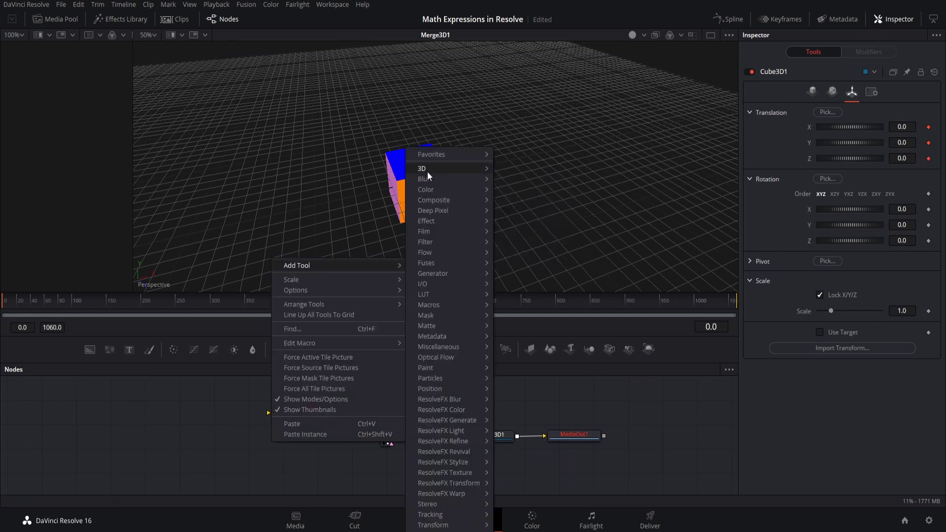
{"action": "mouse_move", "coordinate": [427, 171]}
{"action": "left_click", "coordinate": [543, 235]}
{"action": "left_click_drag", "start_coordinate": [286, 445], "coordinate": [399, 432]}
{"action": "left_click_drag", "start_coordinate": [430, 173], "coordinate": [512, 190]}
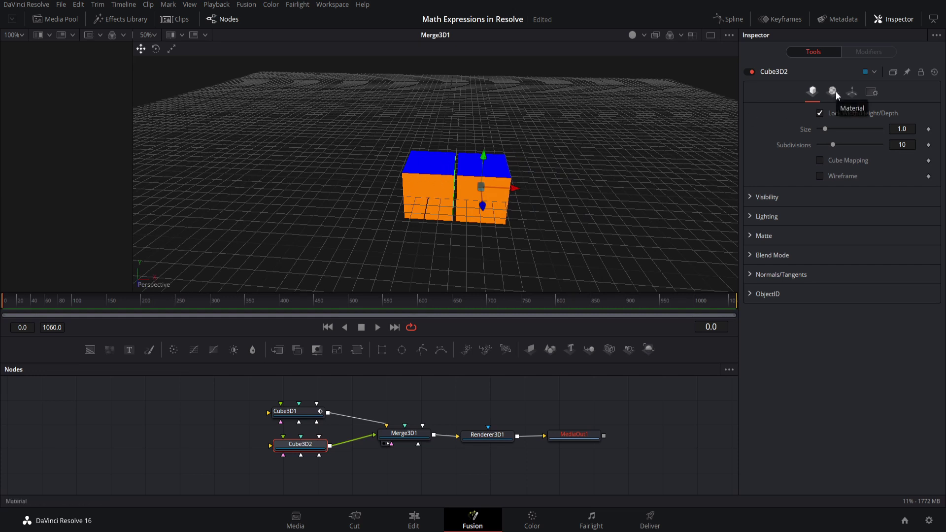
- Modify Cube3D2's X translation with an Expression modifier and show the modifier's settings
{"action": "left_click", "coordinate": [852, 91]}
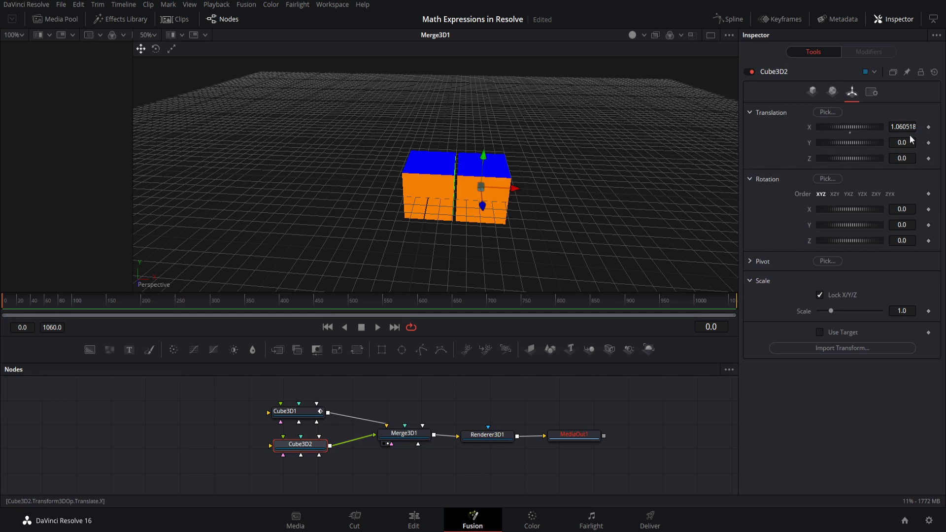
{"action": "right_click", "coordinate": [806, 126]}
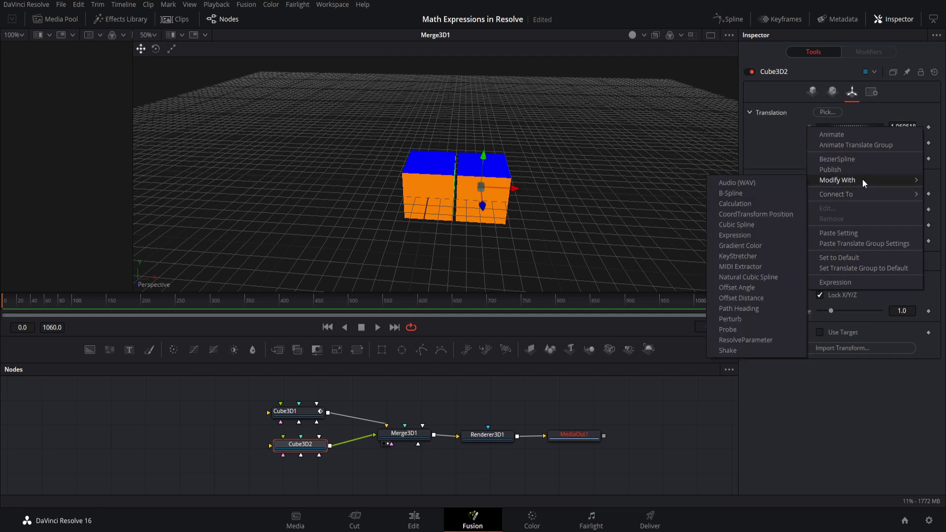
{"action": "left_click", "coordinate": [774, 235]}
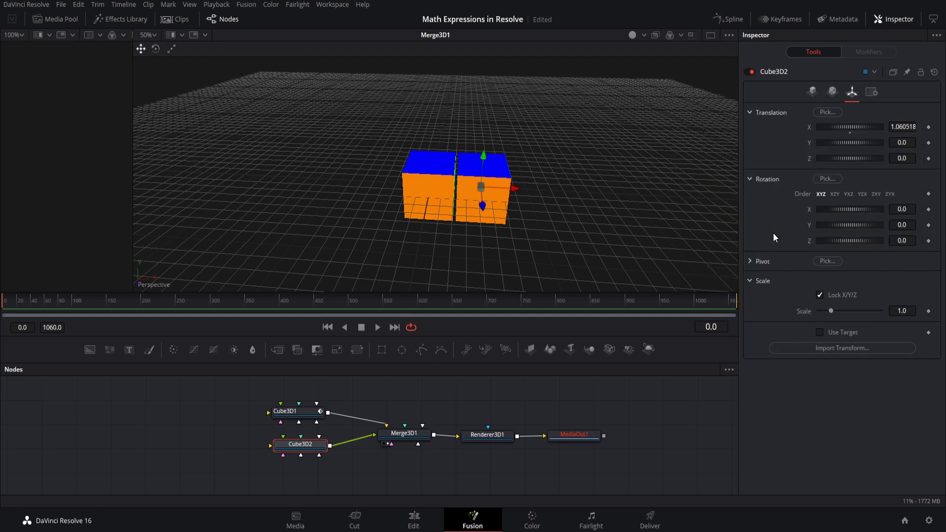
{"action": "left_click", "coordinate": [868, 52]}
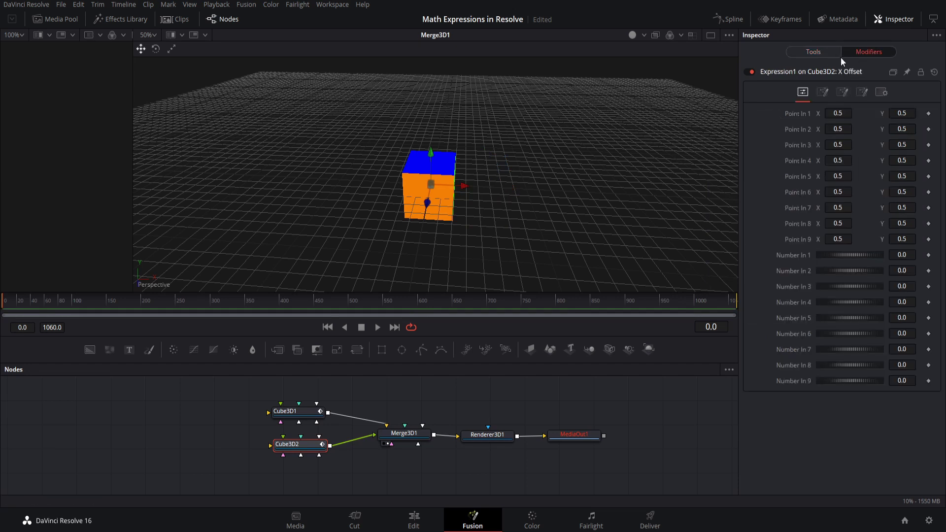
{"action": "left_click", "coordinate": [827, 54]}
{"action": "left_click", "coordinate": [872, 52]}
- Connect Number In 2 of Cube3D2's expression to the published X Offset of Cube3D1
{"action": "right_click", "coordinate": [794, 273]}
{"action": "mouse_move", "coordinate": [832, 335]}
{"action": "mouse_move", "coordinate": [894, 337]}
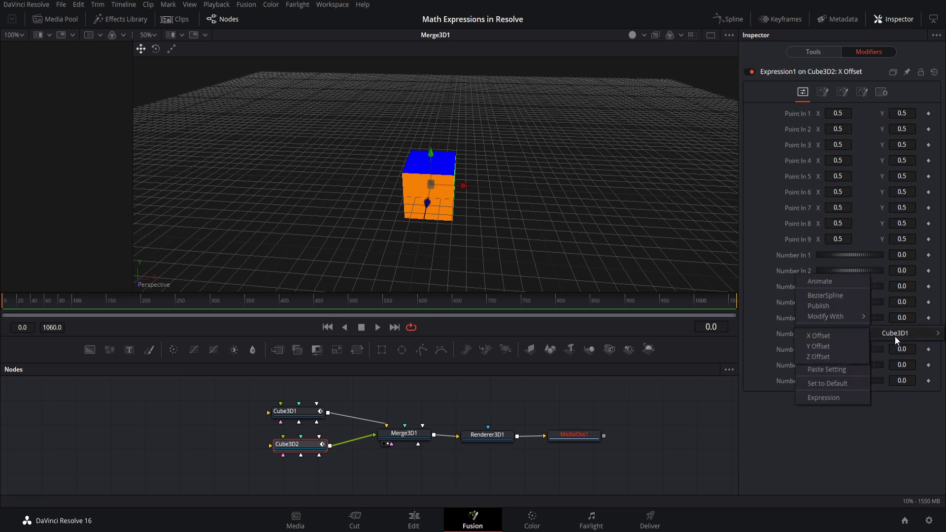
{"action": "left_click", "coordinate": [853, 336]}
{"action": "left_click", "coordinate": [805, 72]}
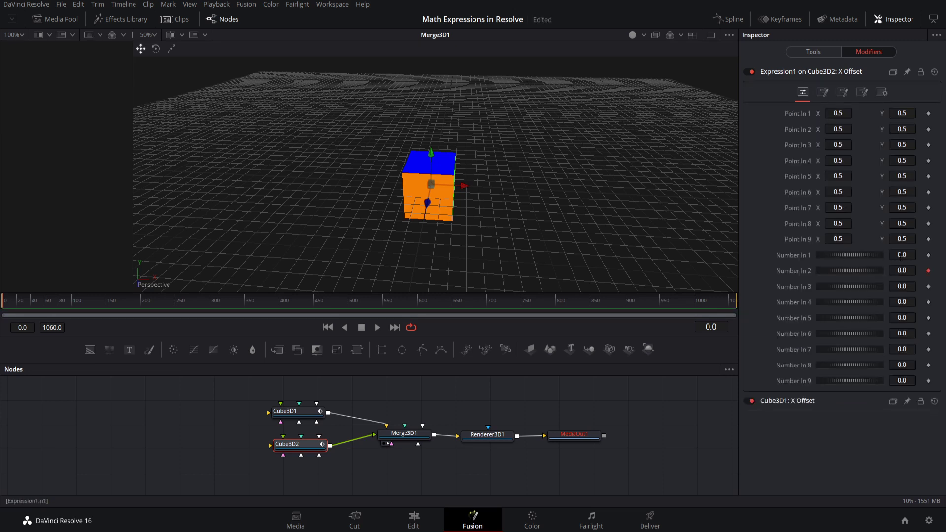
- Set Number In 1 to 1 and enter n1+n2 as the number expression for Cube3D2's X offset
{"action": "left_click", "coordinate": [903, 257]}
{"action": "type", "text": "1"}
{"action": "key", "text": "Return"}
{"action": "left_click", "coordinate": [823, 94]}
{"action": "left_click", "coordinate": [867, 112]}
{"action": "type", "text": "n1+1"}
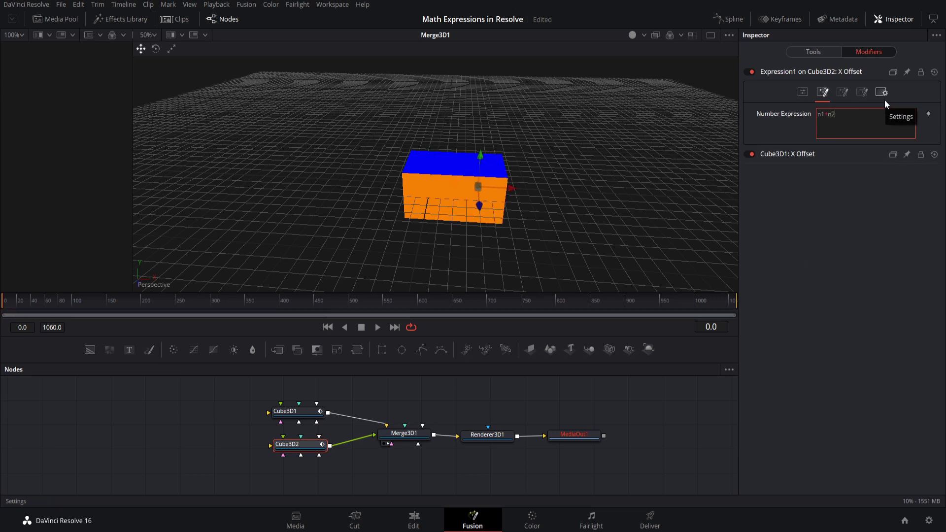
- Test the link by moving the first cube along X and back to its starting position
{"action": "left_click", "coordinate": [438, 194]}
{"action": "left_click_drag", "start_coordinate": [461, 188], "coordinate": [396, 179]}
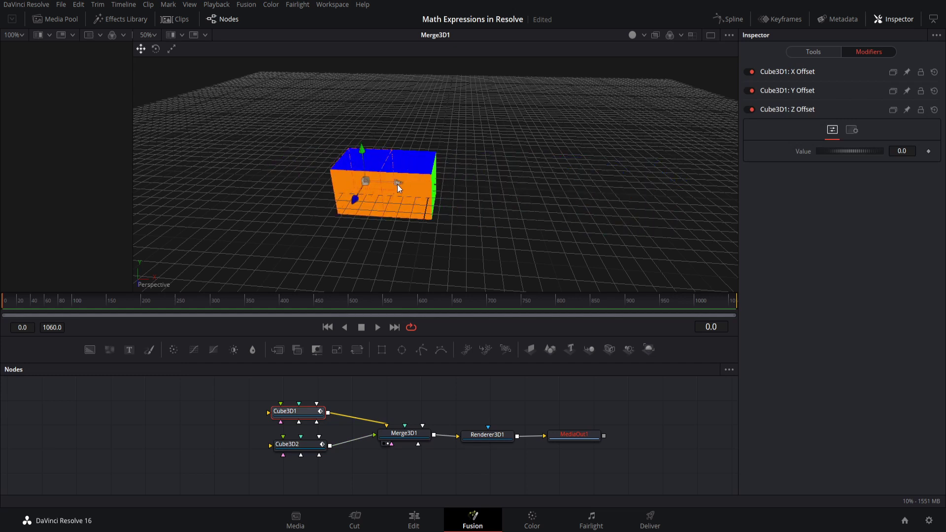
{"action": "left_click_drag", "start_coordinate": [405, 190], "coordinate": [445, 181]}
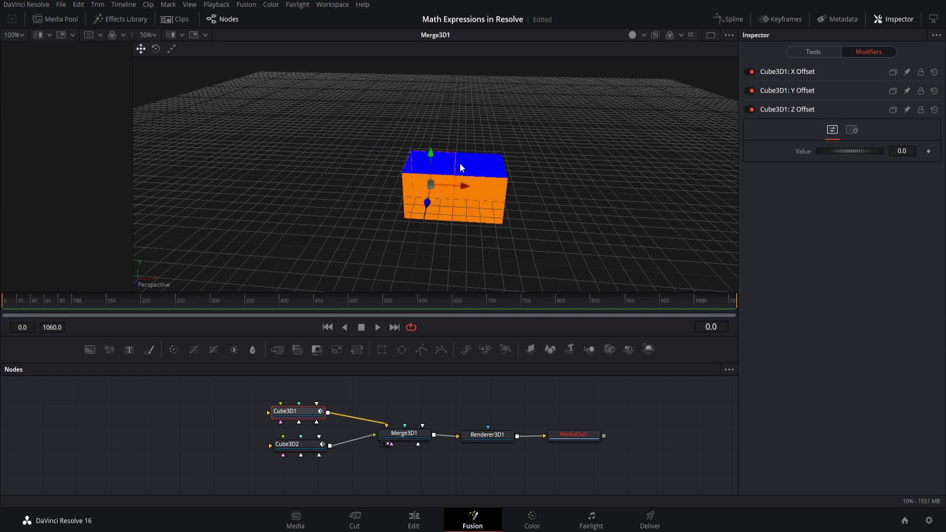
- Try Number In 1 at 2 in Cube3D2's X expression, and restore it to 1
{"action": "left_click", "coordinate": [495, 188]}
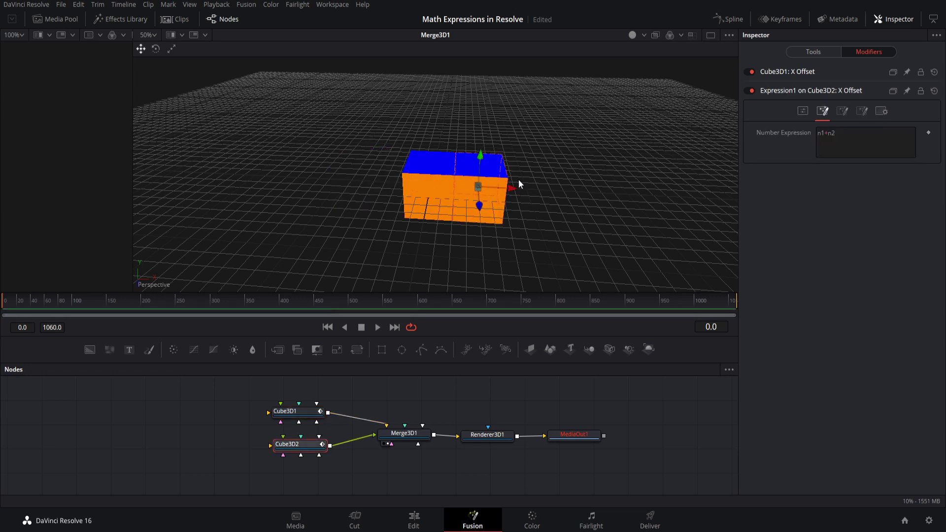
{"action": "left_click", "coordinate": [813, 52]}
{"action": "left_click", "coordinate": [869, 52]}
{"action": "left_click", "coordinate": [806, 111]}
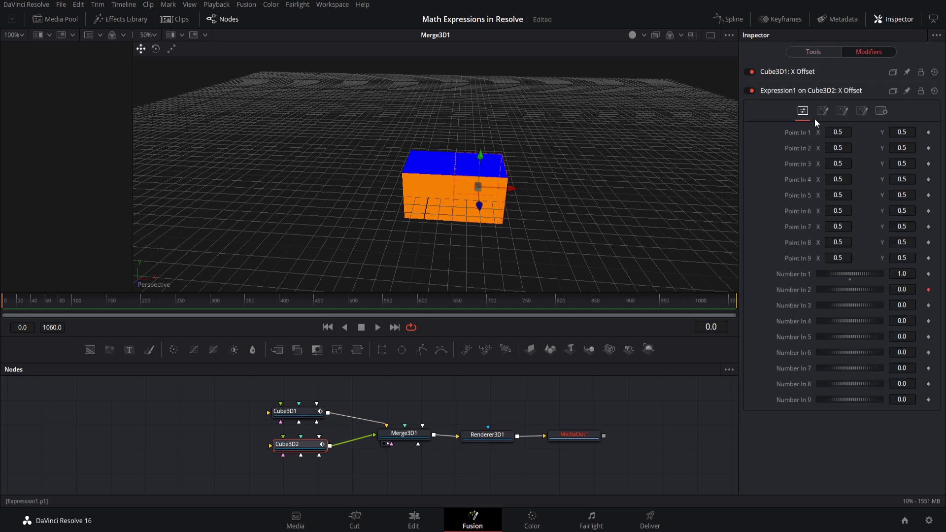
{"action": "left_click", "coordinate": [909, 274]}
{"action": "type", "text": "2"}
{"action": "key", "text": "Tab"}
{"action": "left_click", "coordinate": [902, 274]}
{"action": "type", "text": "1"}
{"action": "key", "text": "Return"}
- Review the number expression of Cube3D2's X offset modifier and its input values
{"action": "left_click", "coordinate": [823, 111]}
{"action": "left_click", "coordinate": [838, 143]}
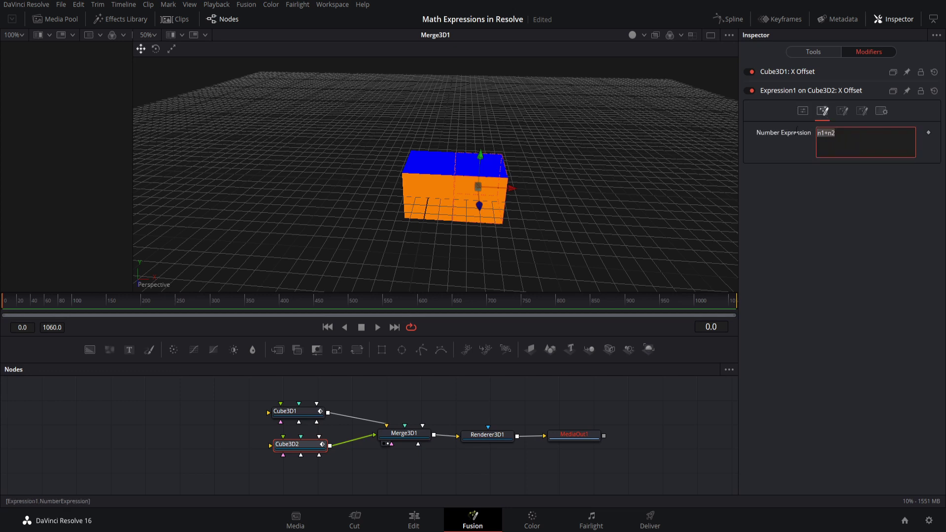
{"action": "left_click", "coordinate": [844, 134]}
{"action": "left_click", "coordinate": [803, 111]}
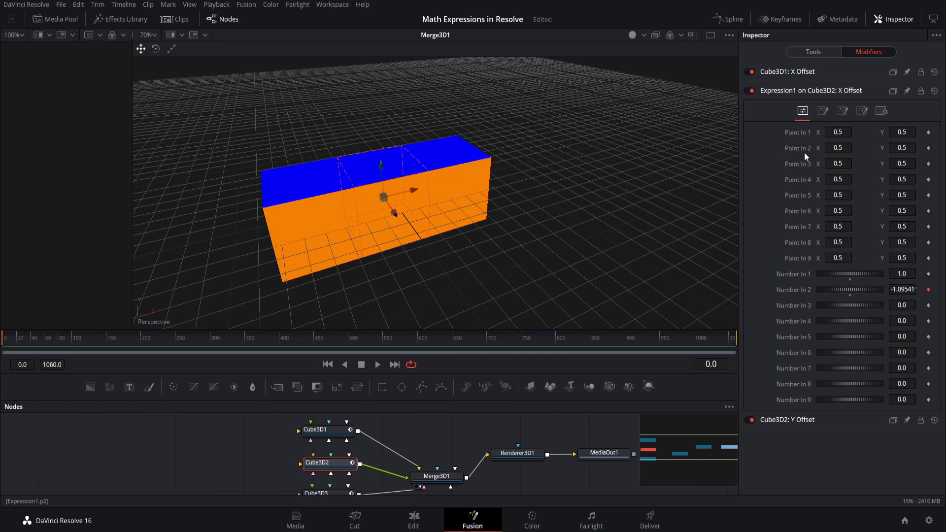
- Try a Point Expression X using p1x and p1y in Cube3D2's X offset modifier
{"action": "left_click", "coordinate": [842, 112]}
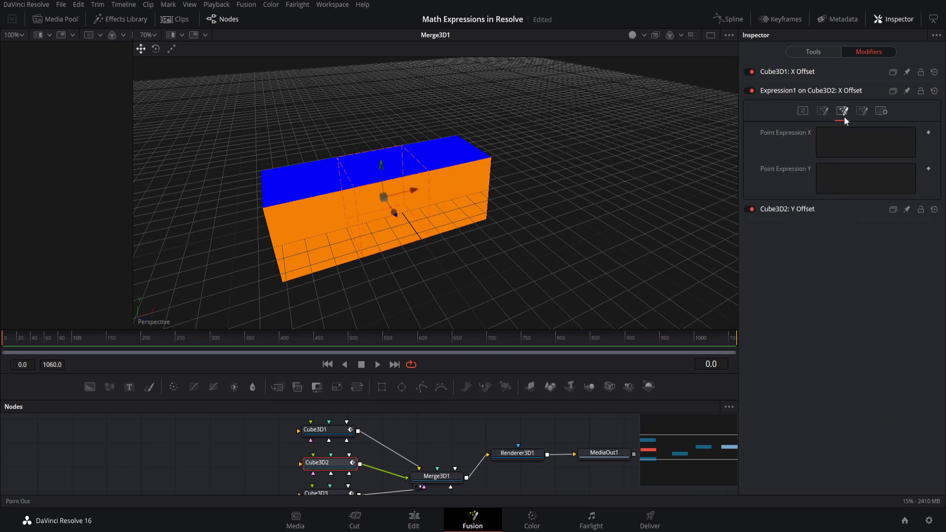
{"action": "left_click", "coordinate": [842, 144]}
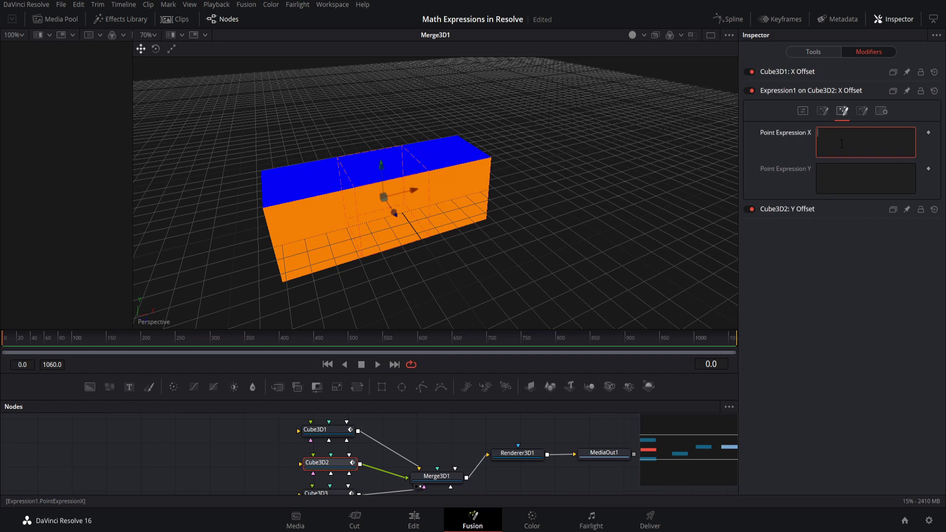
{"action": "type", "text": "p1x p1y"}
{"action": "left_click_drag", "start_coordinate": [824, 134], "coordinate": [836, 133]}
{"action": "left_click", "coordinate": [869, 137]}
{"action": "type", "text": "+"}
{"action": "left_click", "coordinate": [872, 138]}
{"action": "key", "text": "ctrl+a"}
{"action": "left_click", "coordinate": [805, 112]}
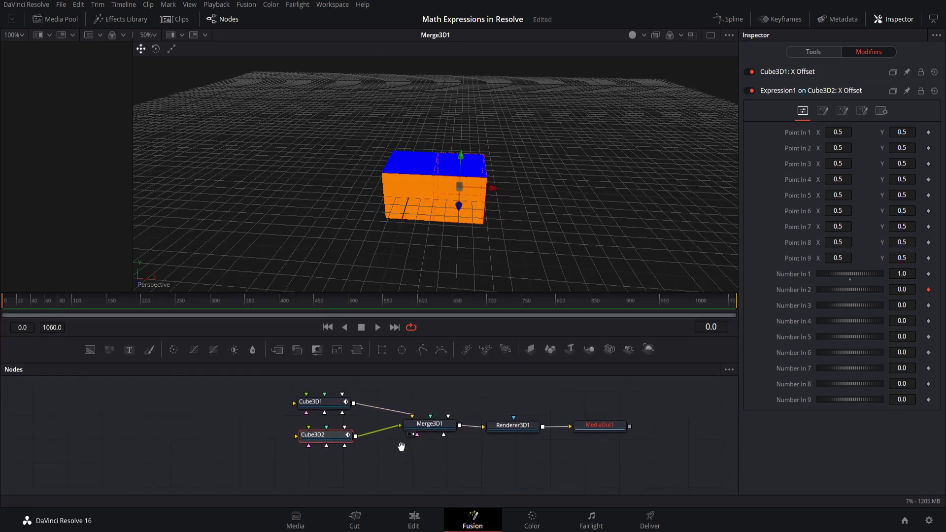
- Add a third Cube 3D node below Cube3D2 and connect it to Merge3D1
{"action": "right_click", "coordinate": [313, 457]}
{"action": "mouse_move", "coordinate": [346, 283]}
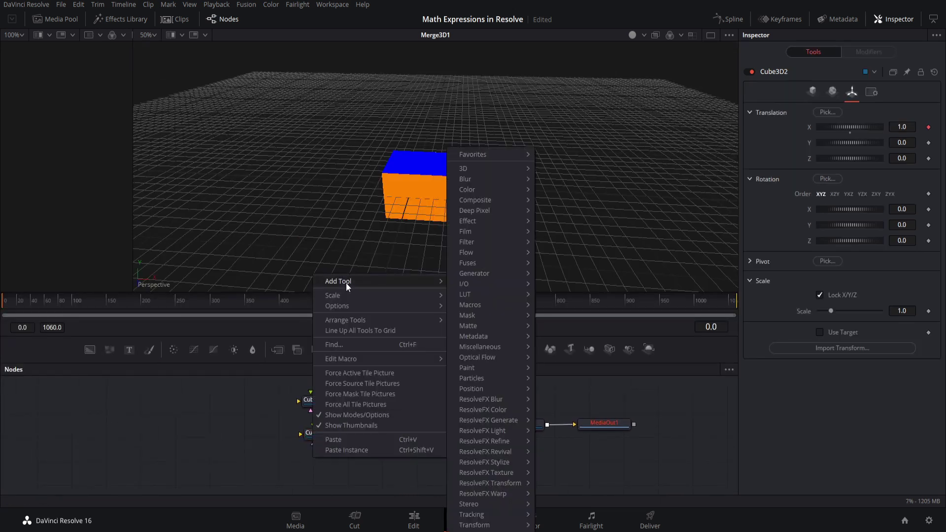
{"action": "mouse_move", "coordinate": [496, 167]}
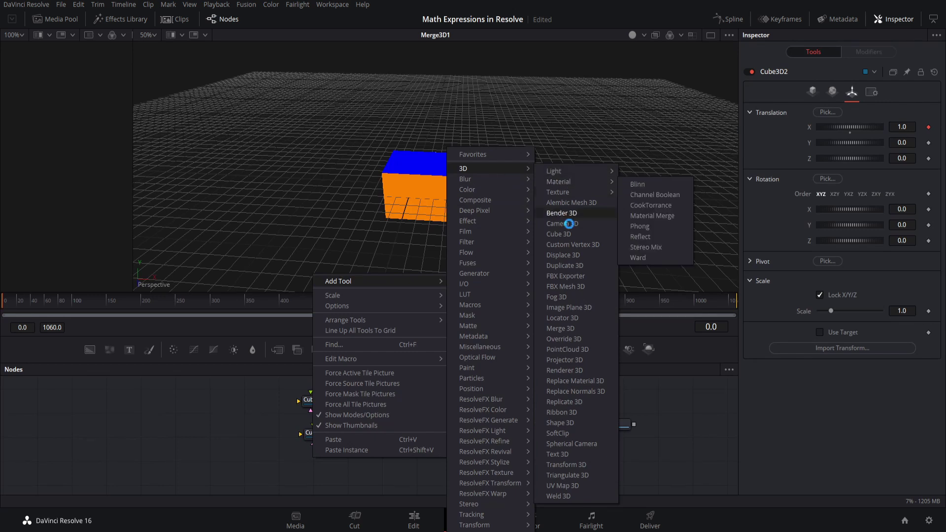
{"action": "left_click_drag", "start_coordinate": [312, 458], "coordinate": [424, 432]}
{"action": "left_click_drag", "start_coordinate": [325, 466], "coordinate": [321, 464]}
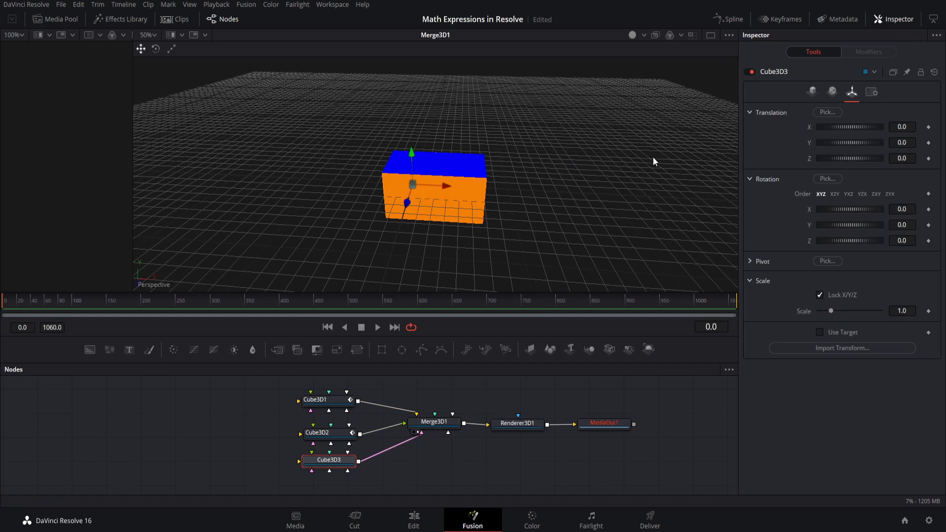
{"action": "left_click", "coordinate": [469, 171]}
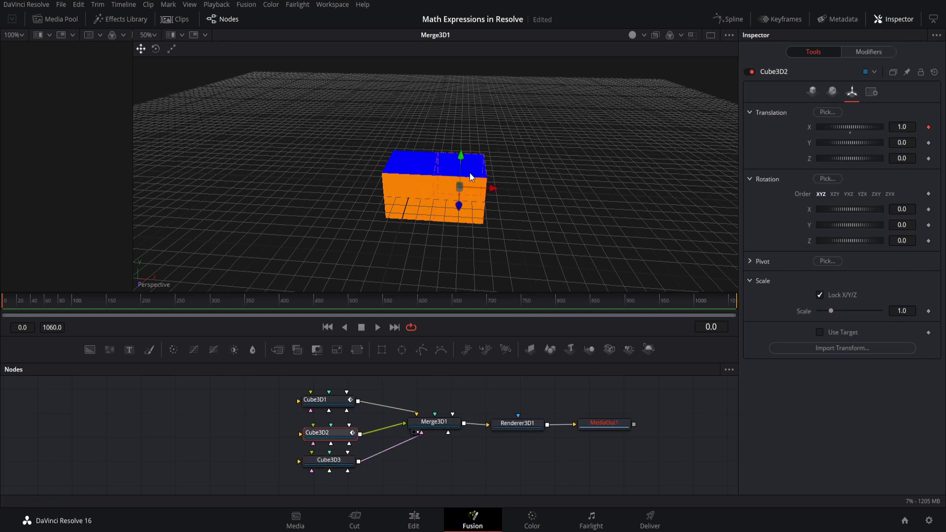
{"action": "right_click", "coordinate": [806, 129]}
{"action": "left_click", "coordinate": [785, 161]}
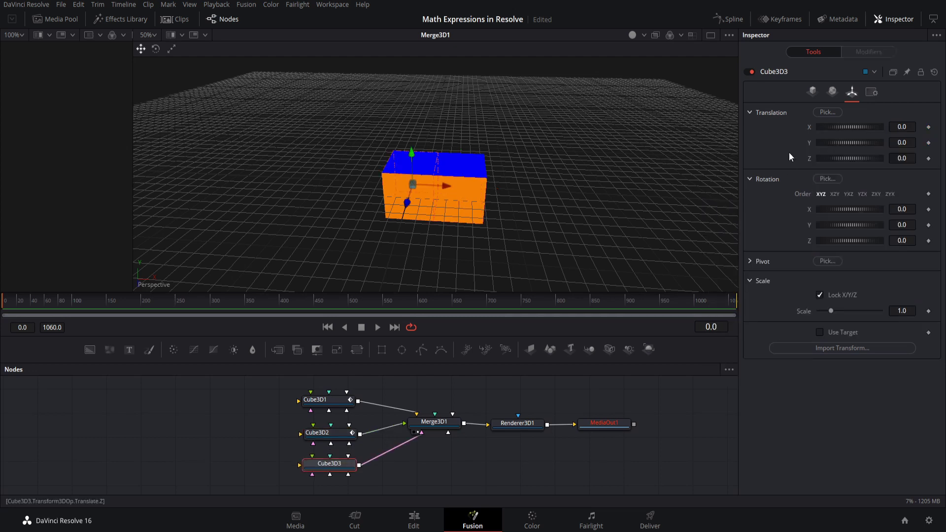
- Modify Cube3D3's X translation with an Expression modifier and show the modifier's settings
{"action": "right_click", "coordinate": [810, 128]}
{"action": "mouse_move", "coordinate": [862, 181]}
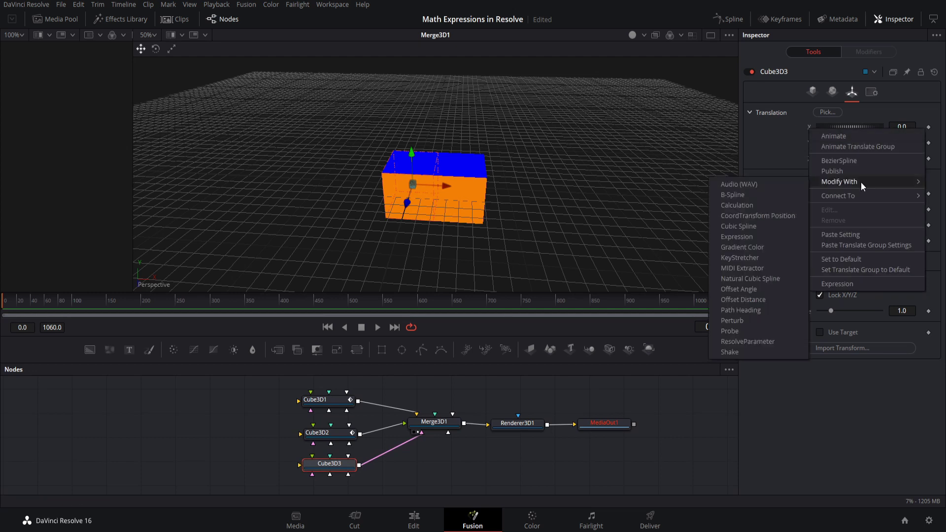
{"action": "left_click", "coordinate": [758, 239]}
{"action": "left_click", "coordinate": [864, 52]}
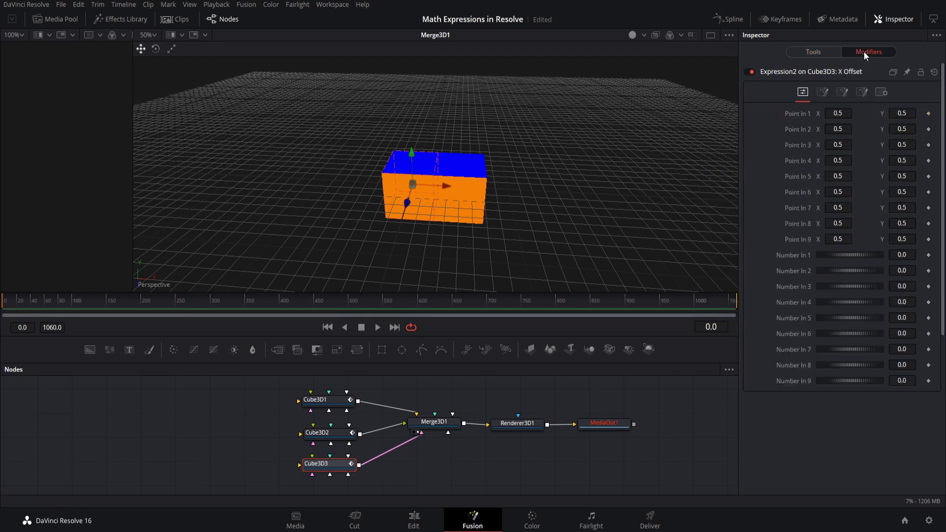
- Connect Number In 2 of Cube3D3's X offset expression to the Number Result of Cube3D2's X offset expression and reopen Cube3D3's modifier
{"action": "right_click", "coordinate": [793, 270]}
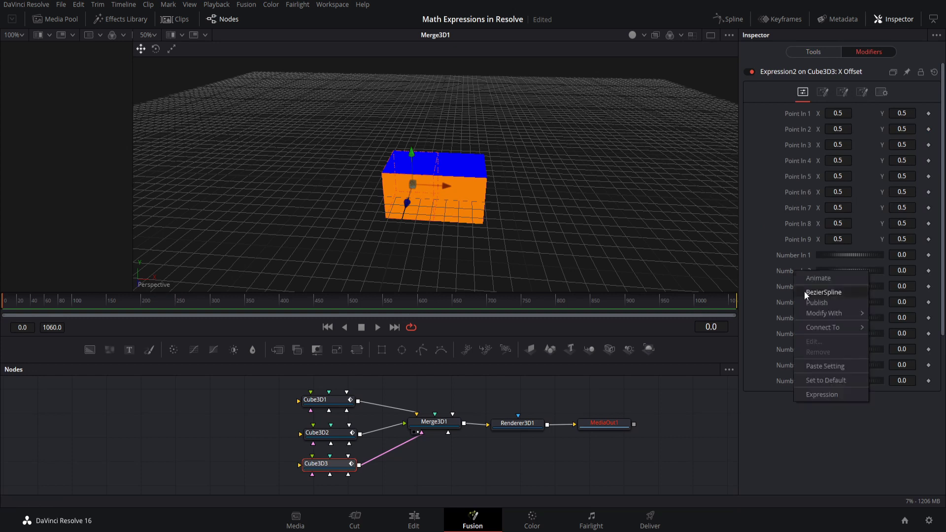
{"action": "mouse_move", "coordinate": [823, 328]}
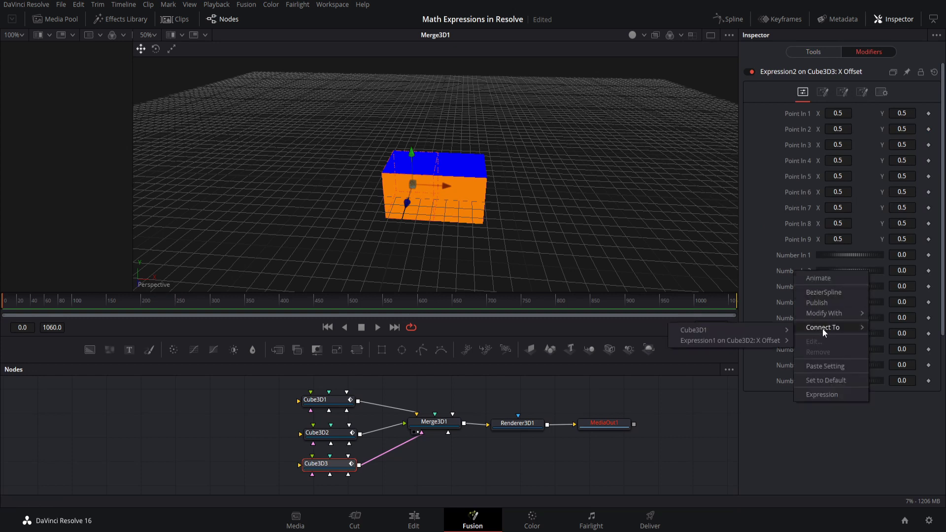
{"action": "mouse_move", "coordinate": [722, 347]}
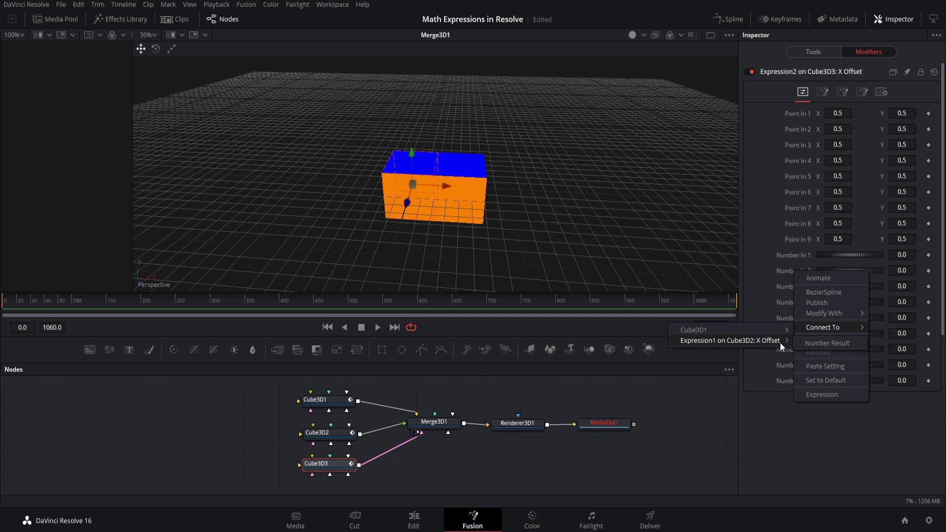
{"action": "left_click", "coordinate": [807, 342]}
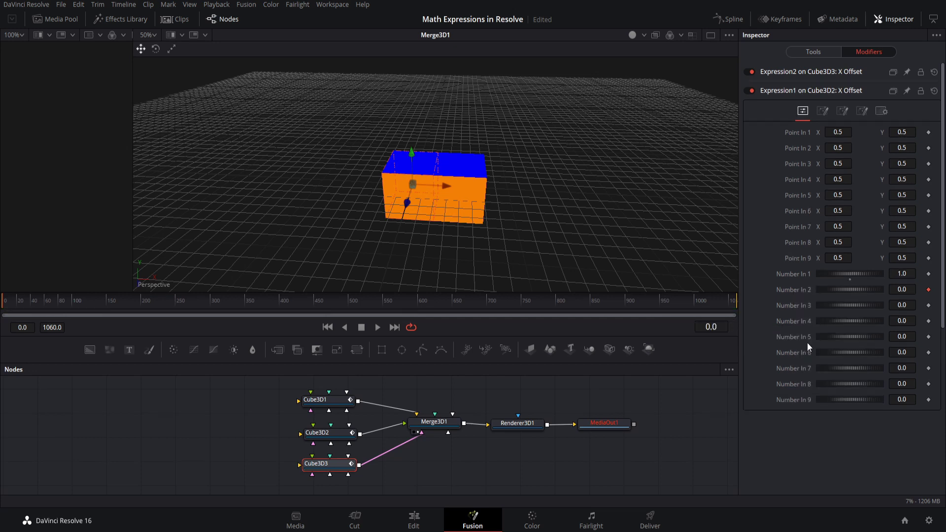
{"action": "left_click", "coordinate": [838, 75]}
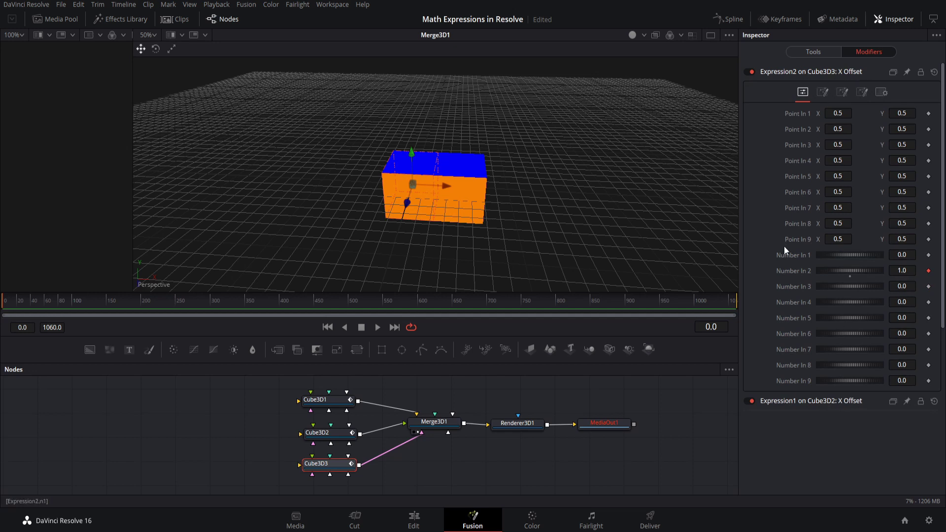
- Set Number In 1 to 1 and the number expression to n1+n2 in Cube3D3's X offset modifier
{"action": "left_click", "coordinate": [902, 255]}
{"action": "type", "text": "1"}
{"action": "key", "text": "Return"}
{"action": "left_click", "coordinate": [823, 94]}
{"action": "left_click", "coordinate": [833, 115]}
{"action": "type", "text": "n1+n2"}
{"action": "key", "text": "Return"}
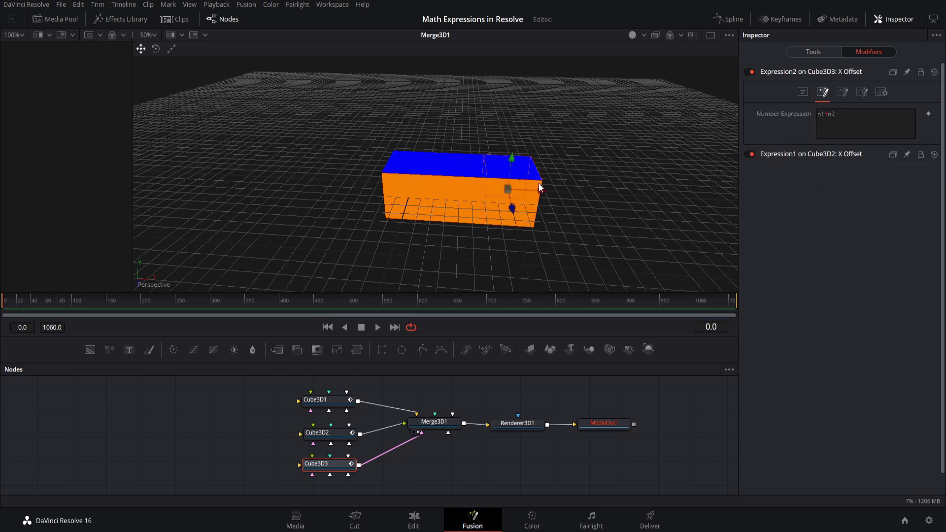
- Select the cubes in the viewer in turn and try Cube3D2's X handle to check the linked X positions
{"action": "left_click", "coordinate": [422, 164]}
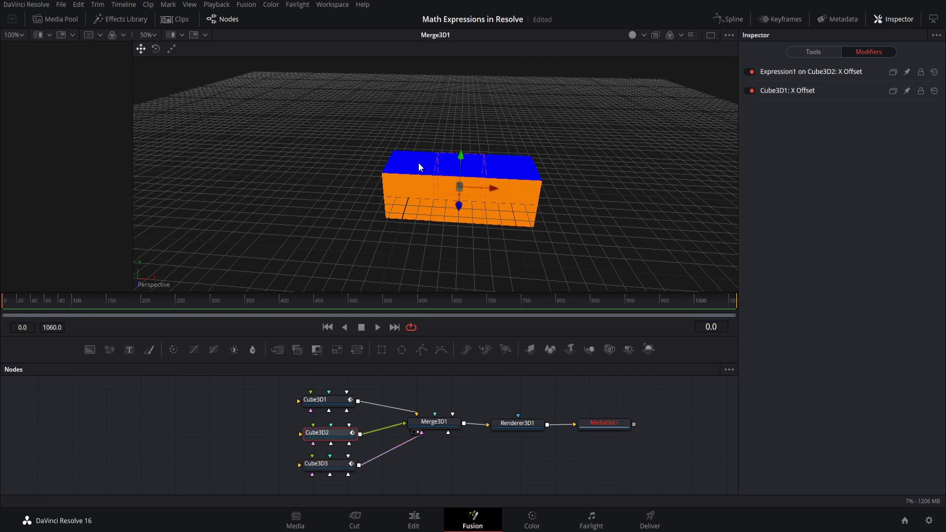
{"action": "left_click", "coordinate": [420, 170]}
{"action": "left_click", "coordinate": [523, 179]}
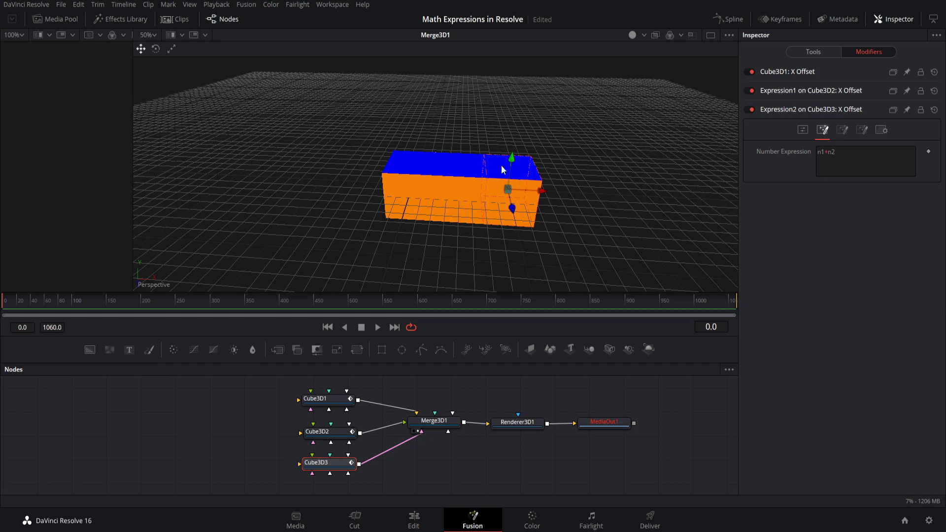
{"action": "left_click", "coordinate": [457, 174]}
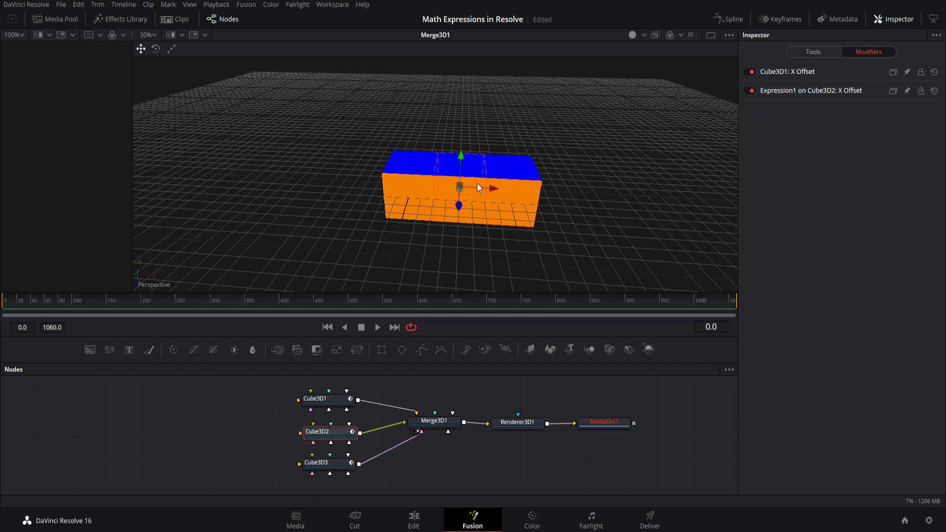
{"action": "left_click_drag", "start_coordinate": [492, 189], "coordinate": [495, 192]}
{"action": "left_click", "coordinate": [542, 192]}
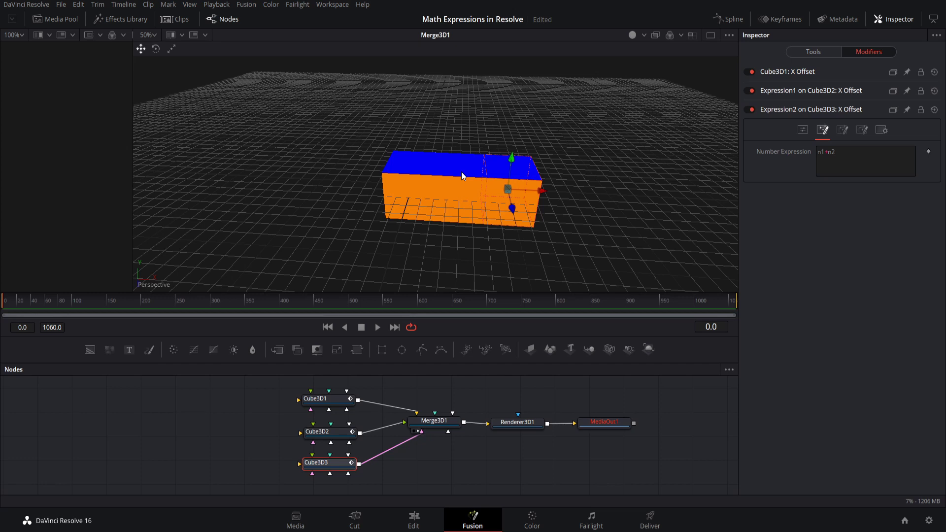
{"action": "left_click", "coordinate": [459, 207]}
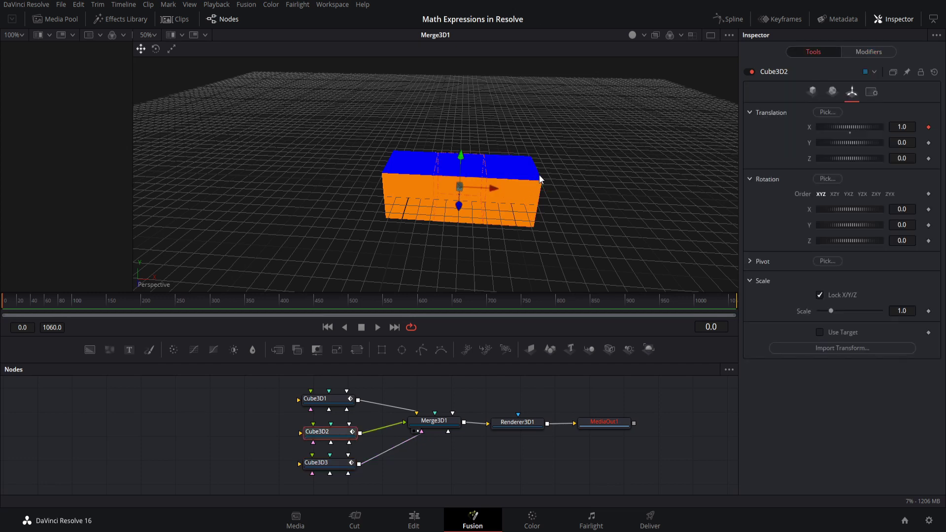
- Publish Cube3D2's Y translation, modify Cube3D3's Y translation with an Expression, and show the modifier's settings
{"action": "right_click", "coordinate": [808, 143]}
{"action": "left_click", "coordinate": [316, 462]}
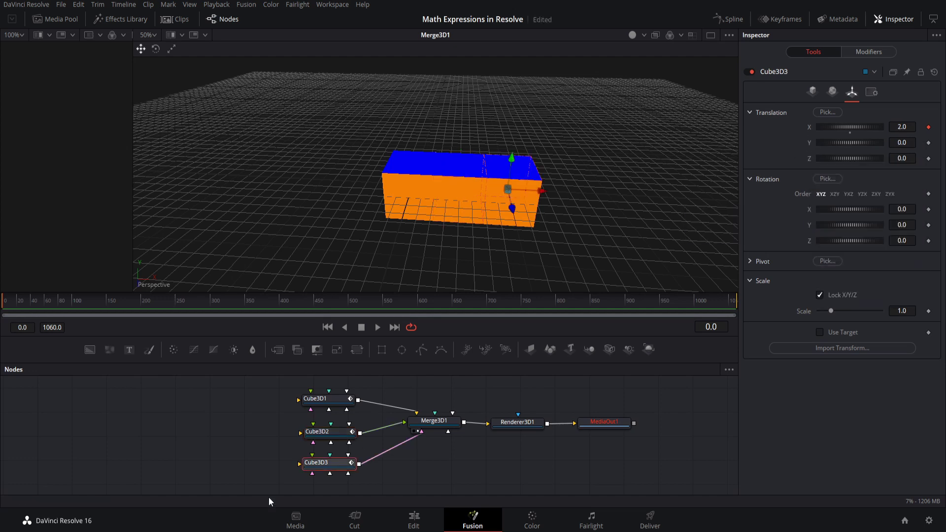
{"action": "right_click", "coordinate": [808, 143]}
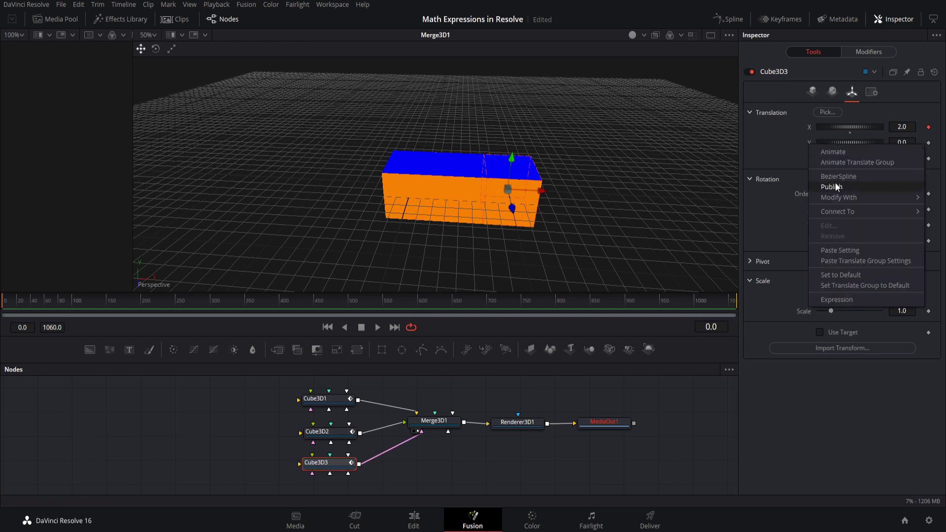
{"action": "mouse_move", "coordinate": [860, 199]}
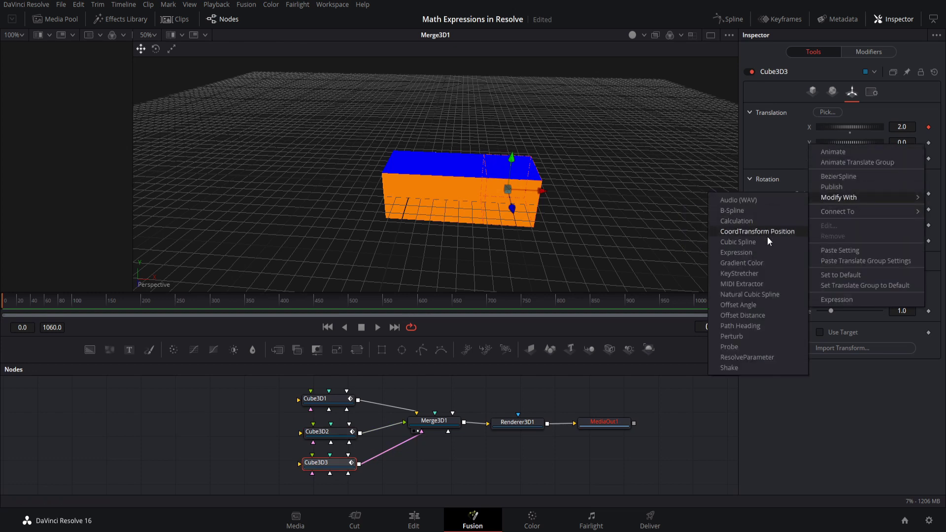
{"action": "left_click", "coordinate": [771, 253]}
{"action": "left_click", "coordinate": [860, 54]}
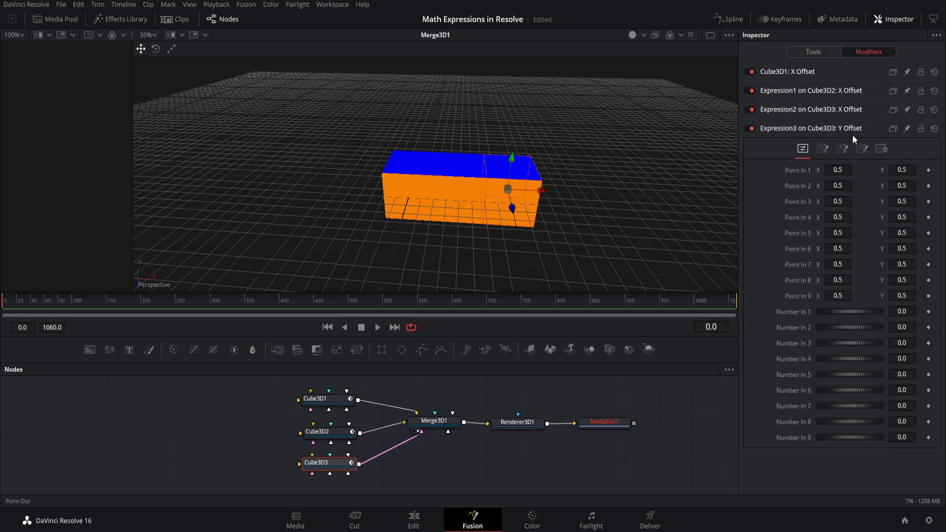
- Connect Number In 1 of Cube3D3's Y offset expression to Cube3D2's published Y Offset and reopen that expression
{"action": "right_click", "coordinate": [804, 313]}
{"action": "mouse_move", "coordinate": [844, 368]}
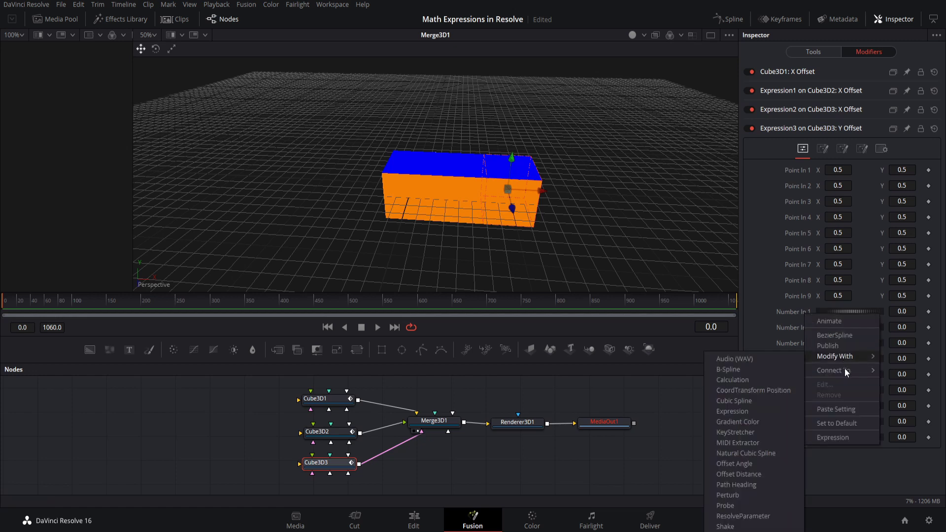
{"action": "mouse_move", "coordinate": [748, 384]}
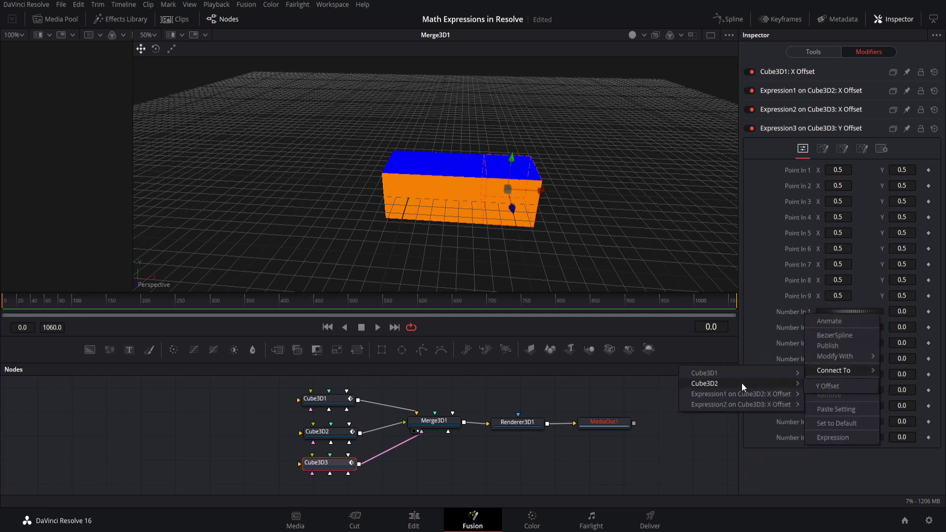
{"action": "left_click", "coordinate": [819, 385]}
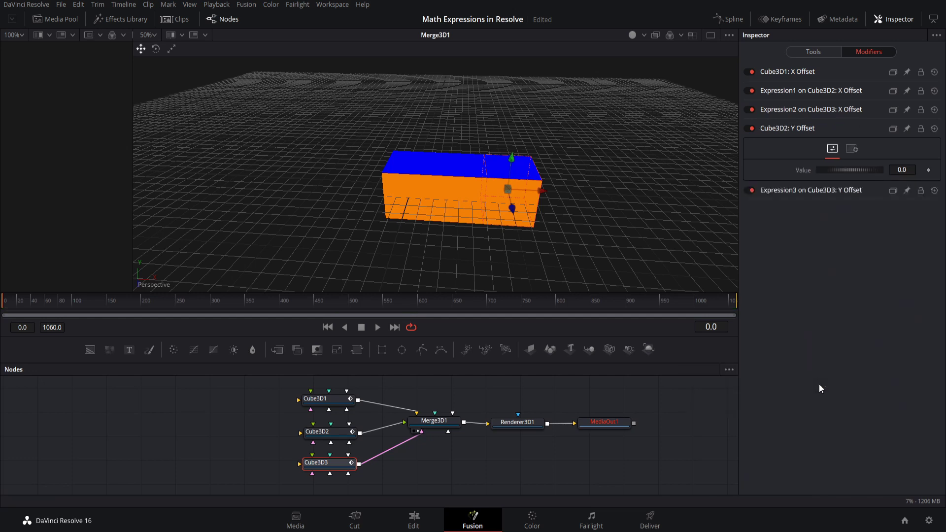
{"action": "left_click", "coordinate": [808, 191]}
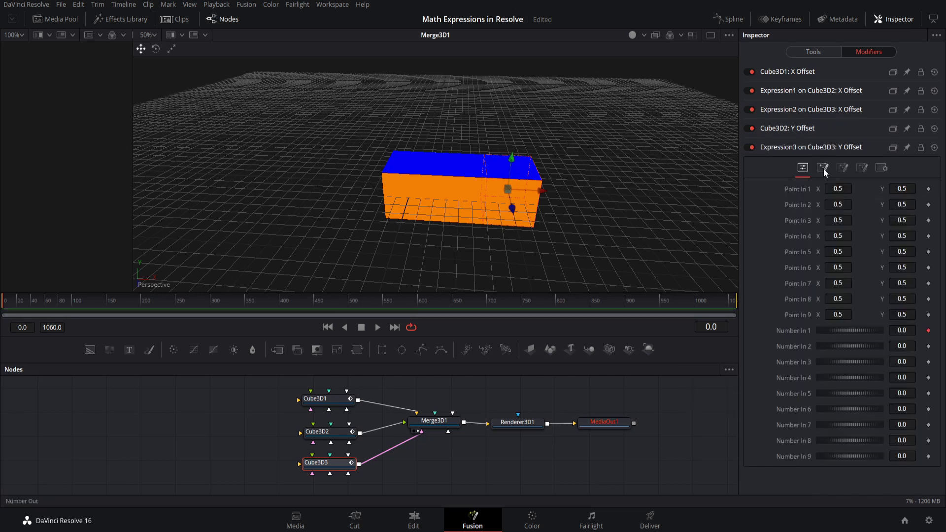
- Enter -n1 as the number expression of Cube3D3's Y offset modifier
{"action": "left_click", "coordinate": [823, 168]}
{"action": "left_click", "coordinate": [837, 201]}
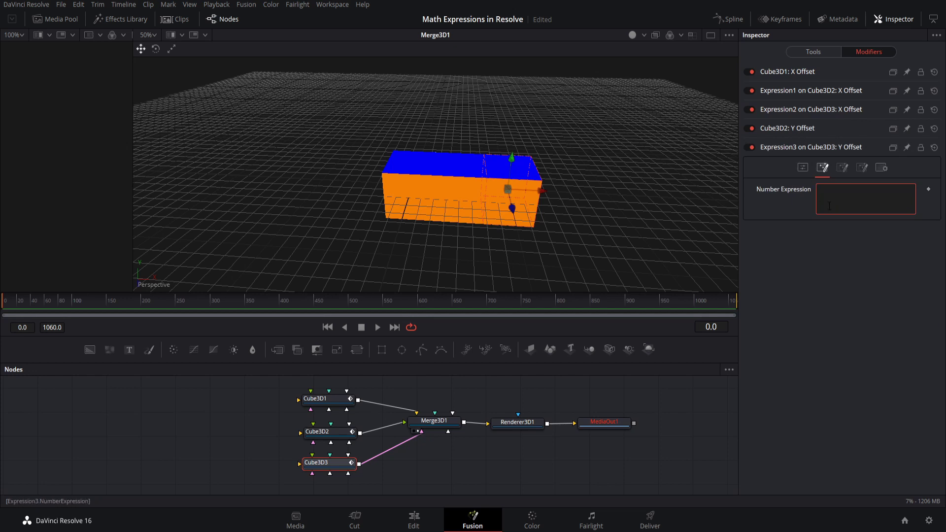
{"action": "type", "text": "-n1"}
{"action": "left_click", "coordinate": [827, 238]}
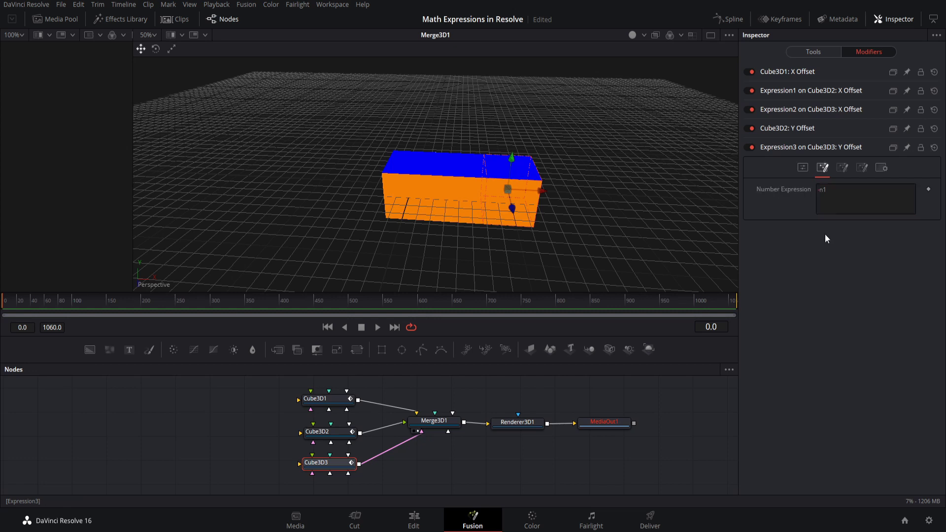
- Move Cube3D2 up and down along its Y axis to test the link to Cube3D3, and save the project
{"action": "left_click", "coordinate": [453, 171]}
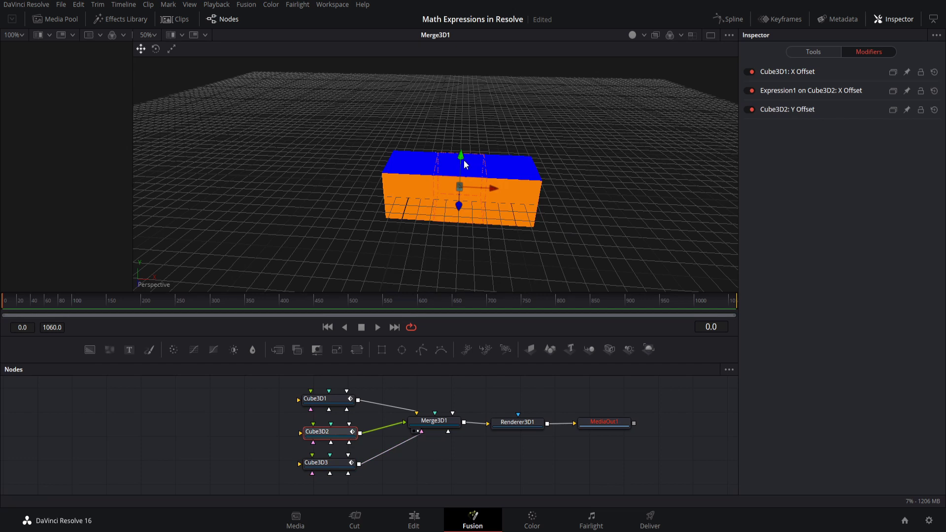
{"action": "left_click_drag", "start_coordinate": [461, 157], "coordinate": [430, 127]}
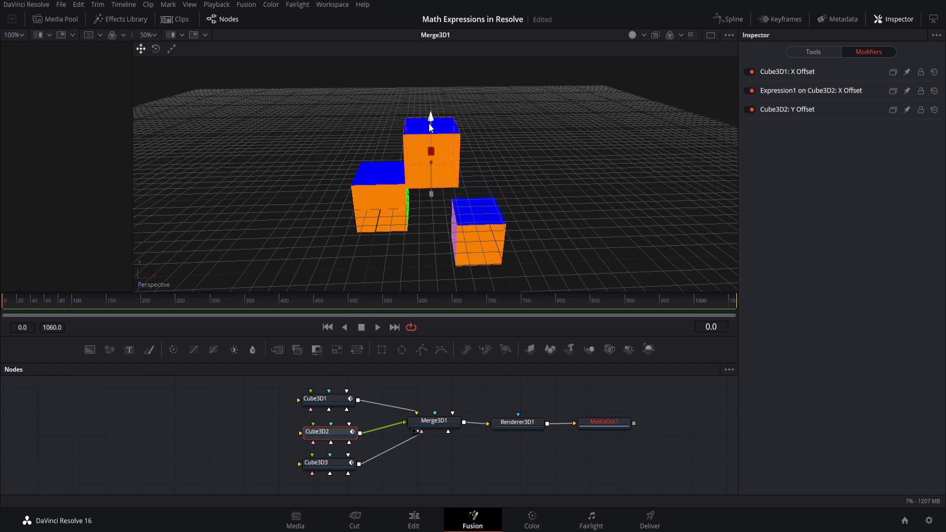
{"action": "key", "text": "ctrl+s"}
{"action": "left_click_drag", "start_coordinate": [430, 127], "coordinate": [580, 194]}
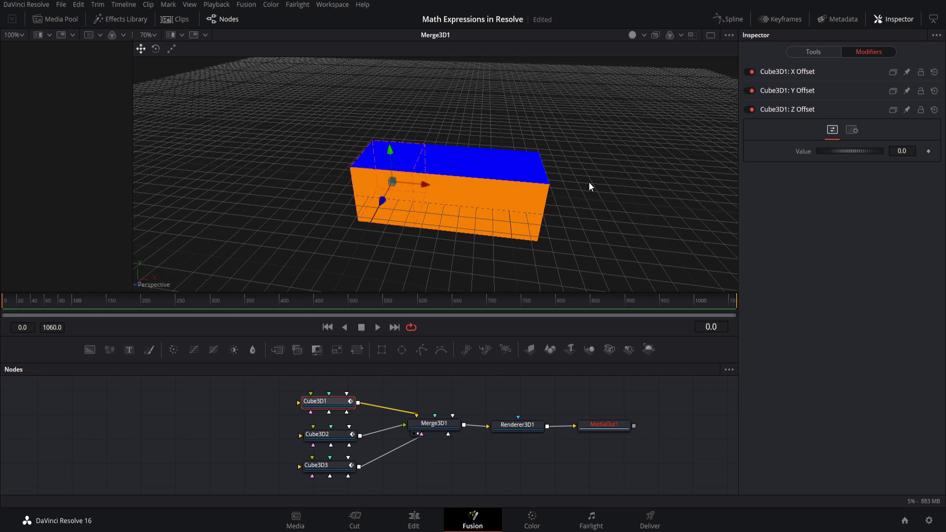
- Move Cube3D1 along its X and Y axes in the viewer to test the links with the other cubes
{"action": "left_click_drag", "start_coordinate": [424, 184], "coordinate": [403, 178]}
{"action": "left_click", "coordinate": [379, 96]}
{"action": "left_click_drag", "start_coordinate": [379, 96], "coordinate": [389, 187]}
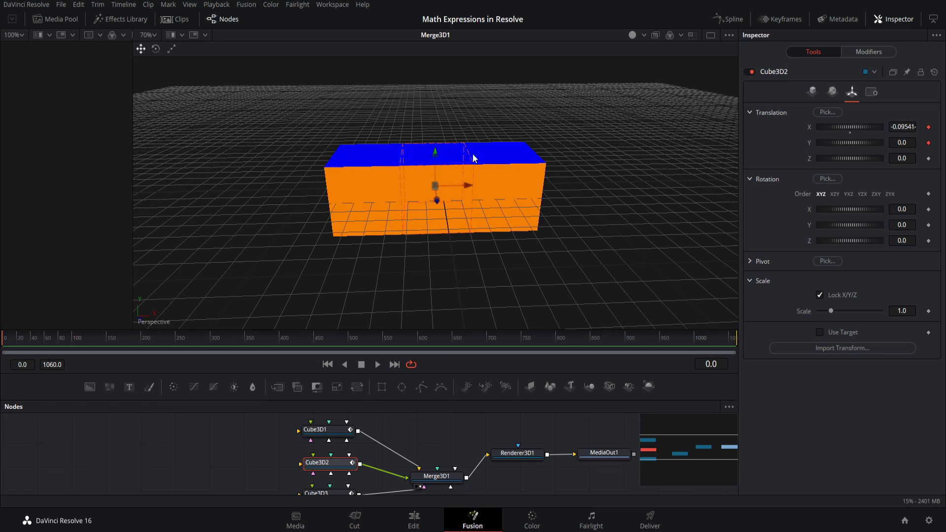
- Try a simple expression on Cube3D2's Y translation, set it to time, and scrub the timeline near the first frame
{"action": "right_click", "coordinate": [809, 144]}
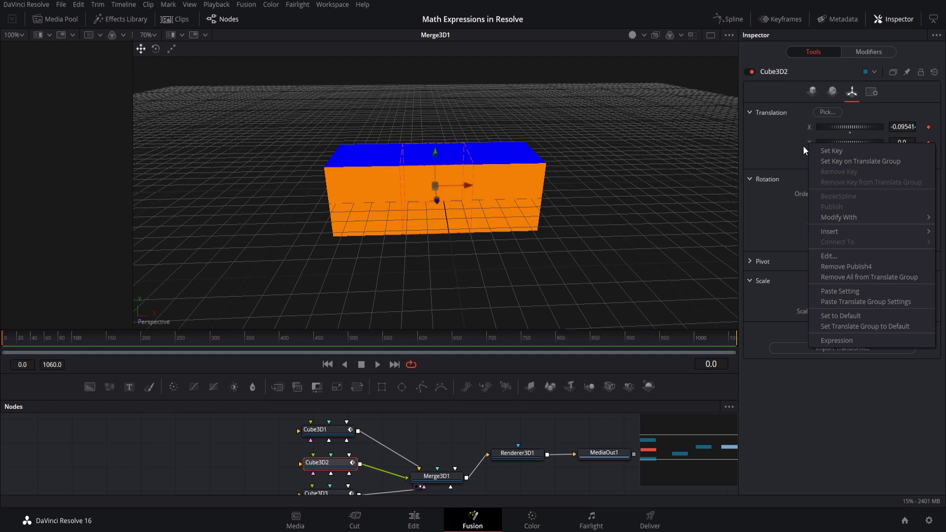
{"action": "left_click", "coordinate": [853, 339]}
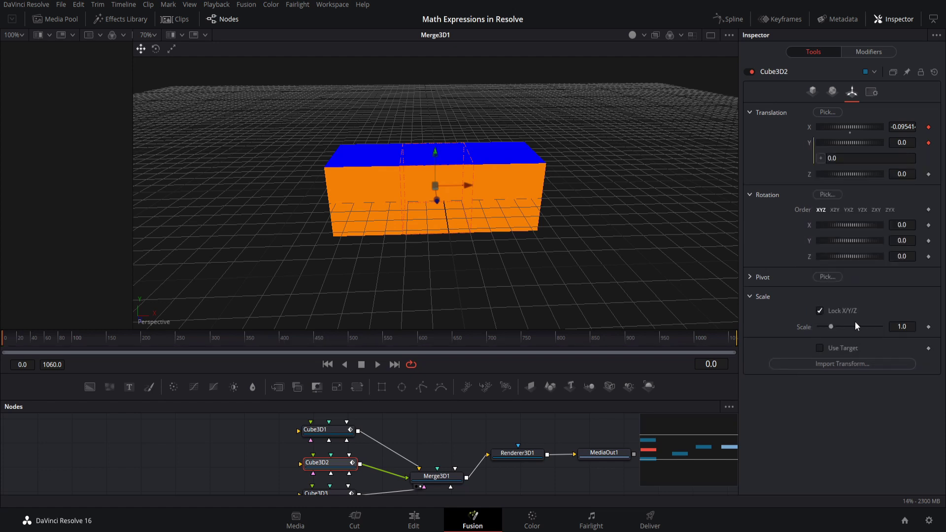
{"action": "left_click", "coordinate": [854, 158]}
{"action": "left_click_drag", "start_coordinate": [854, 158], "coordinate": [825, 158]}
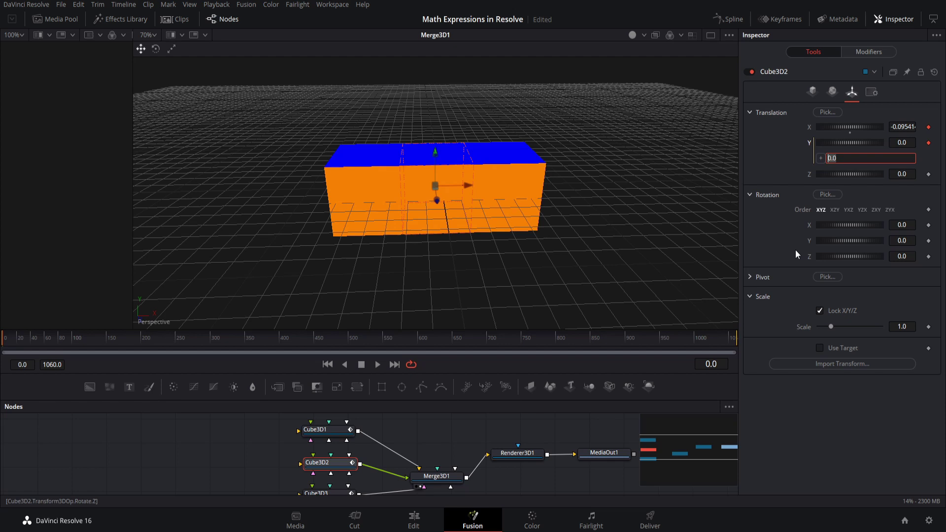
{"action": "type", "text": "time"}
{"action": "key", "text": "Return"}
{"action": "left_click_drag", "start_coordinate": [5, 338], "coordinate": [4, 337]}
- Wrap Cube3D2's Y translation expression as sin(time) and scrub the timeline to frame 15 to check the motion
{"action": "type", "text": "sin("}
{"action": "key", "text": "End"}
{"action": "type", "text": ")"}
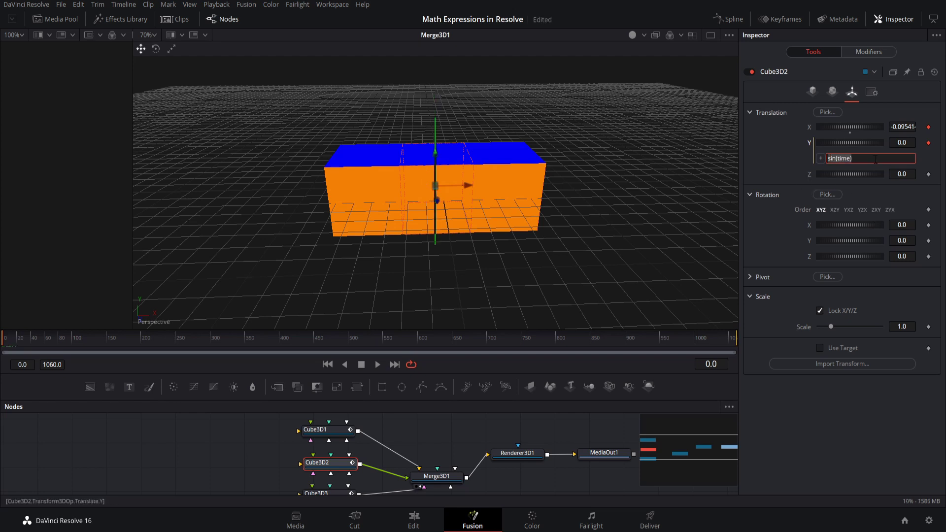
{"action": "left_click_drag", "start_coordinate": [7, 344], "coordinate": [13, 345]}
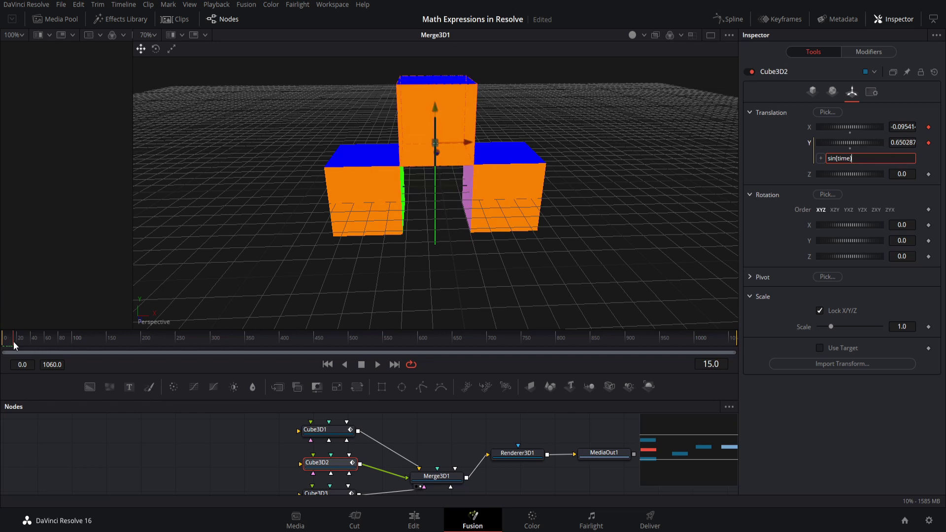
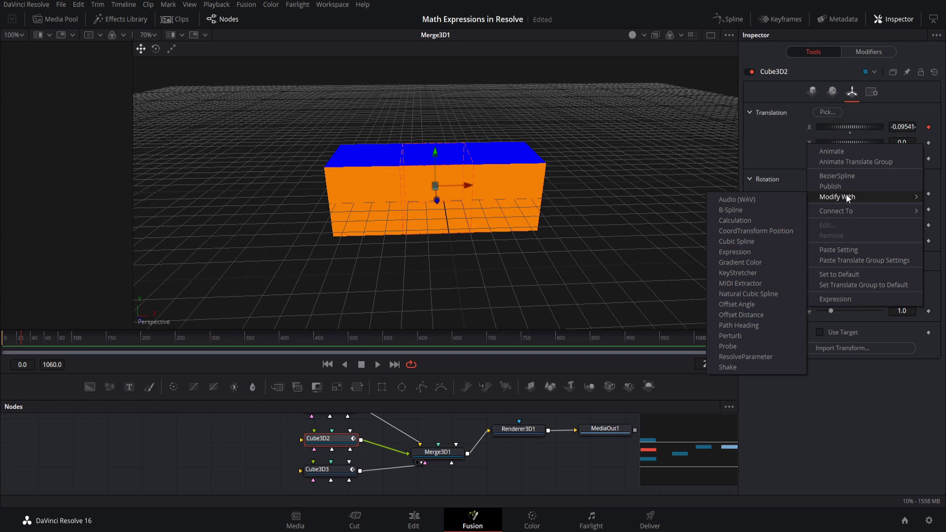
- Modify Cube3D2's Y translation with an Expression modifier and set its number expression to sin(time)
{"action": "left_click", "coordinate": [771, 251]}
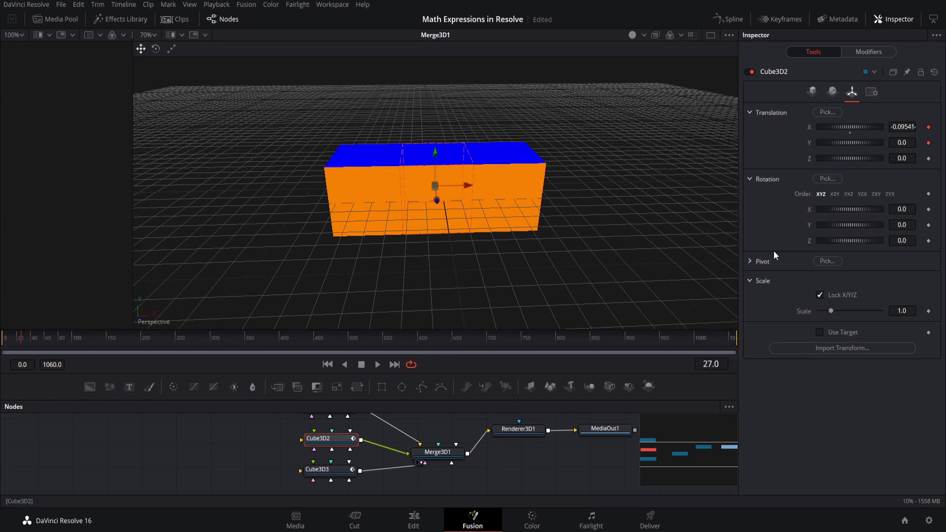
{"action": "left_click", "coordinate": [870, 51]}
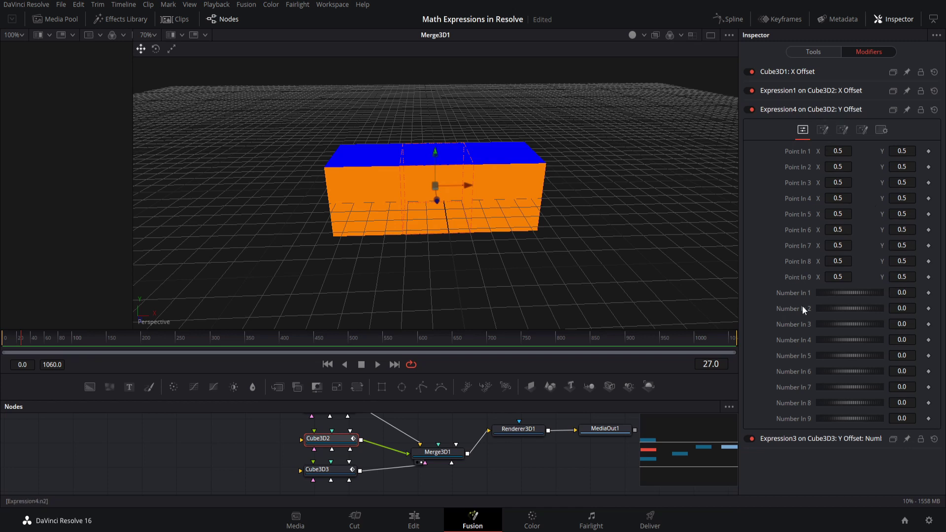
{"action": "left_click", "coordinate": [823, 130]}
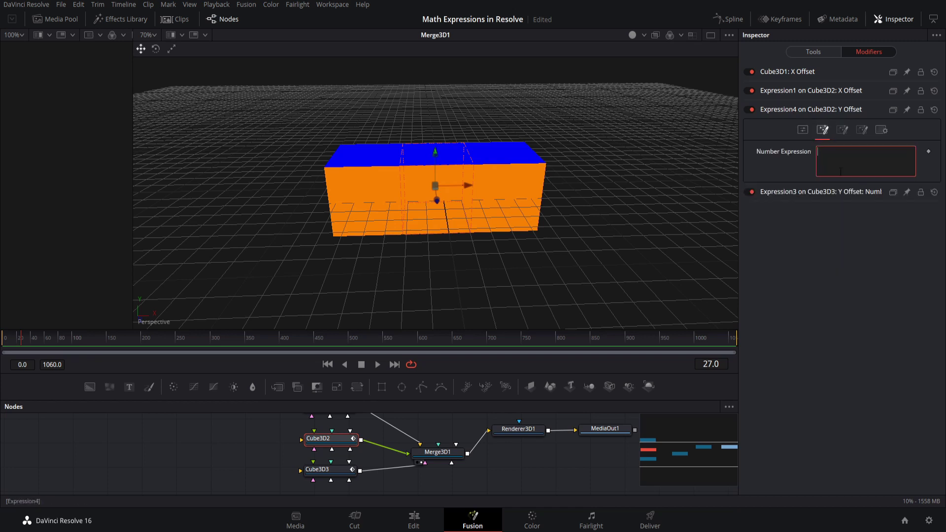
{"action": "type", "text": "sin(time)"}
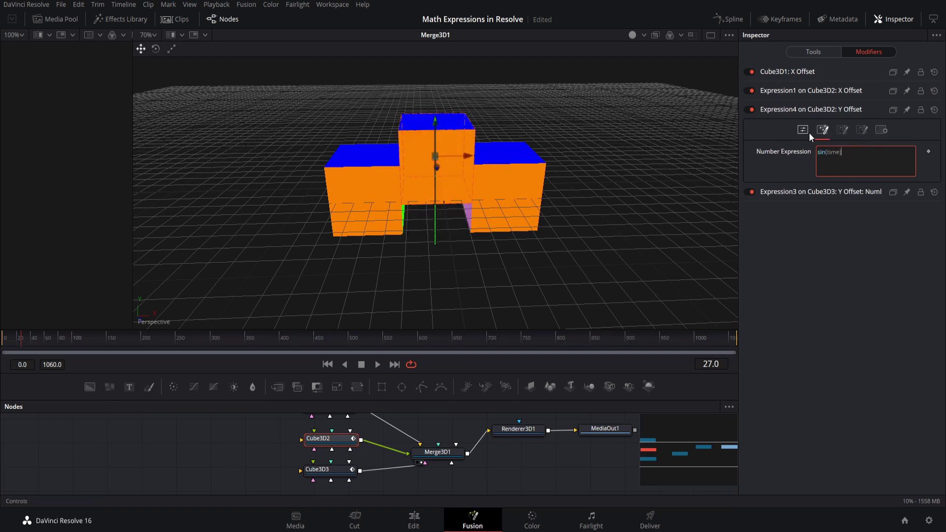
- Scrub the timeline back to frame 0 and review the inputs and number expression of Cube3D2's Y Offset modifier
{"action": "double_click", "coordinate": [834, 152]}
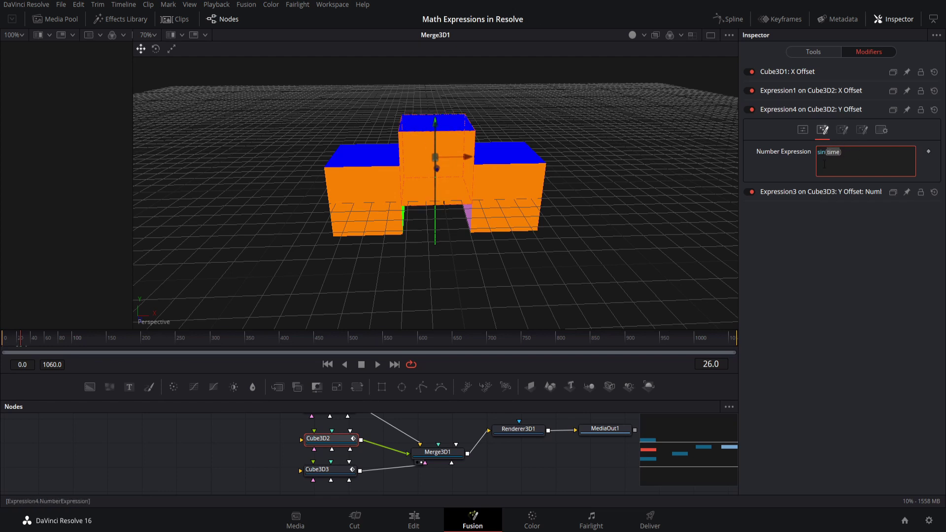
{"action": "left_click_drag", "start_coordinate": [27, 348], "coordinate": [8, 346]}
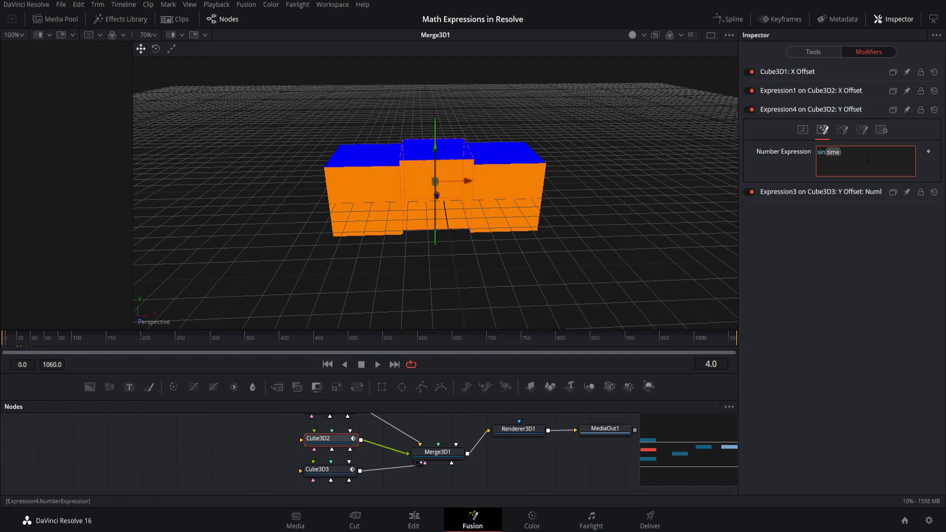
{"action": "left_click", "coordinate": [803, 130]}
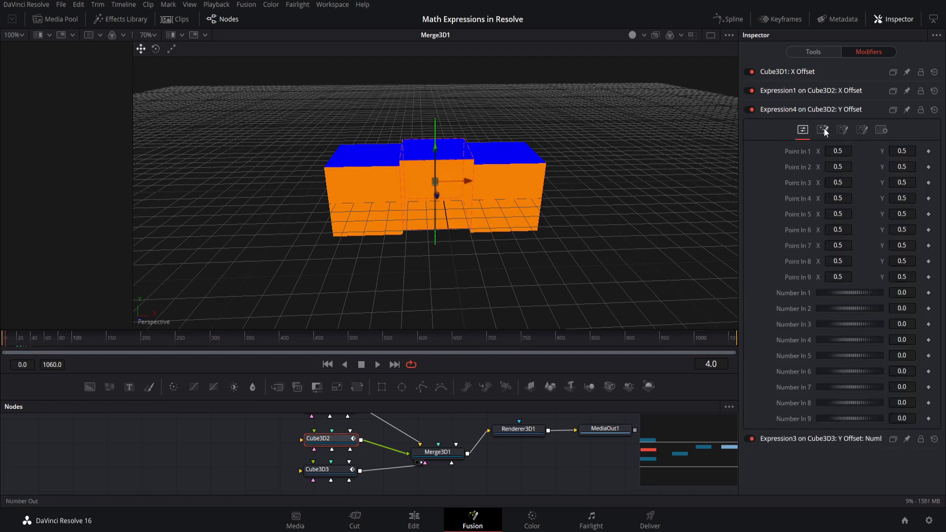
{"action": "left_click", "coordinate": [823, 130]}
{"action": "mouse_move", "coordinate": [16, 346]}
{"action": "left_mouse_down"}
{"action": "mouse_move", "coordinate": [29, 346]}
{"action": "mouse_move", "coordinate": [2, 344]}
{"action": "left_mouse_up"}
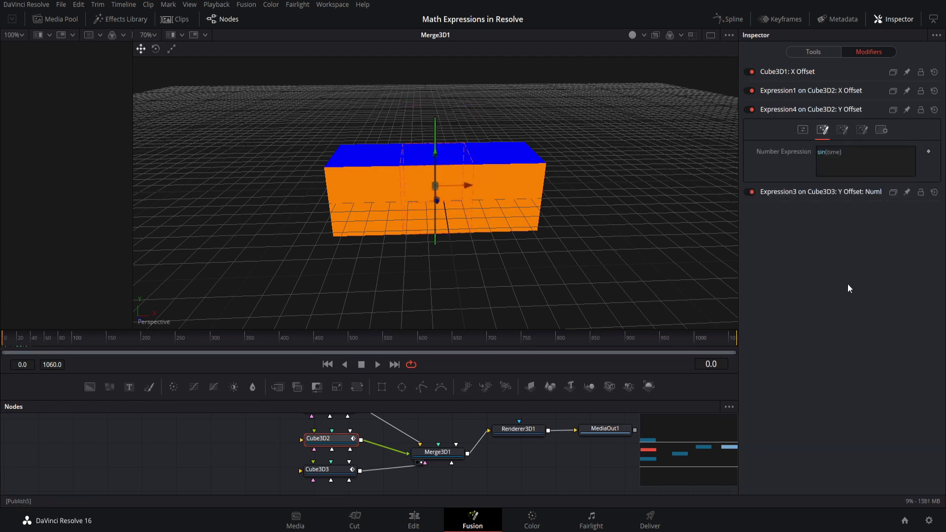
{"action": "left_click", "coordinate": [804, 130]}
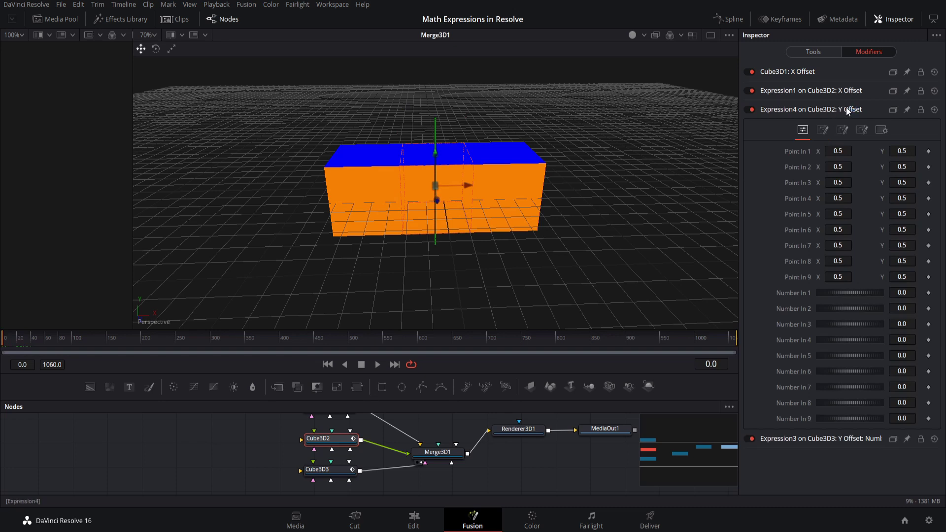
- Remove the published value from Number In 1 of Cube3D3's Y Offset expression modifier
{"action": "left_click", "coordinate": [527, 190]}
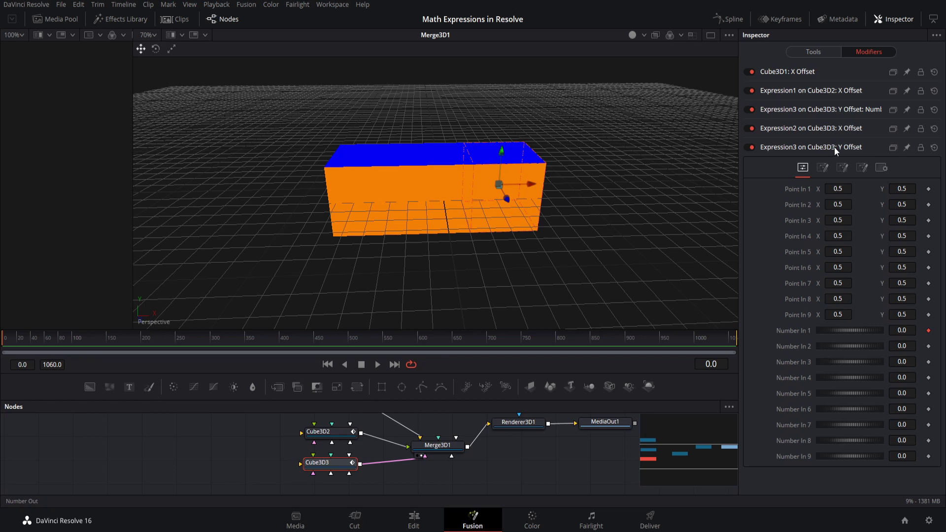
{"action": "right_click", "coordinate": [806, 330]}
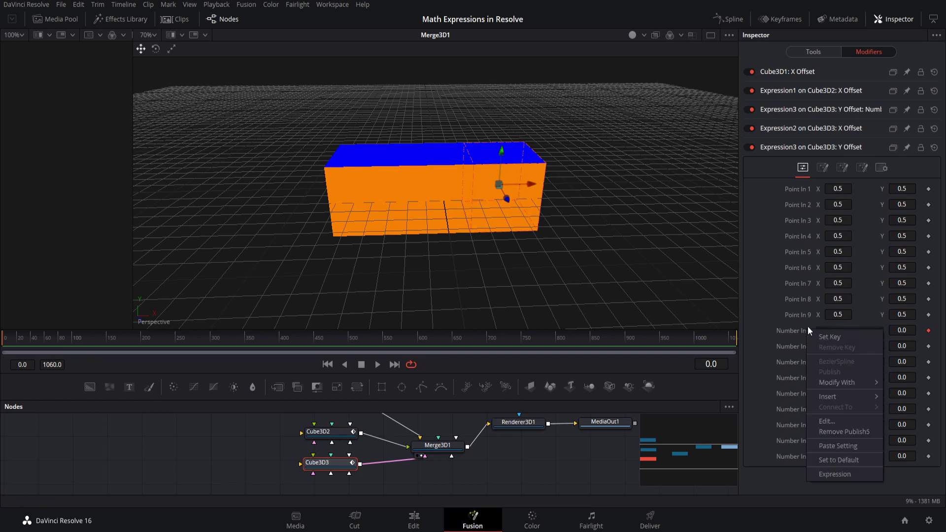
{"action": "left_click", "coordinate": [834, 432]}
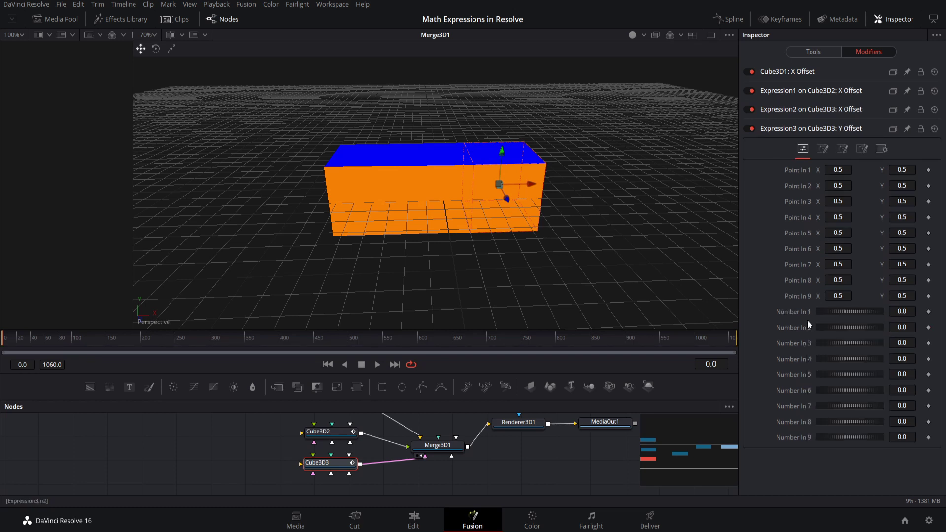
- Connect Number In 1 of Cube3D3's Y Offset expression to the Number Result of the expression on Cube3D2's Y Offset
{"action": "right_click", "coordinate": [800, 313]}
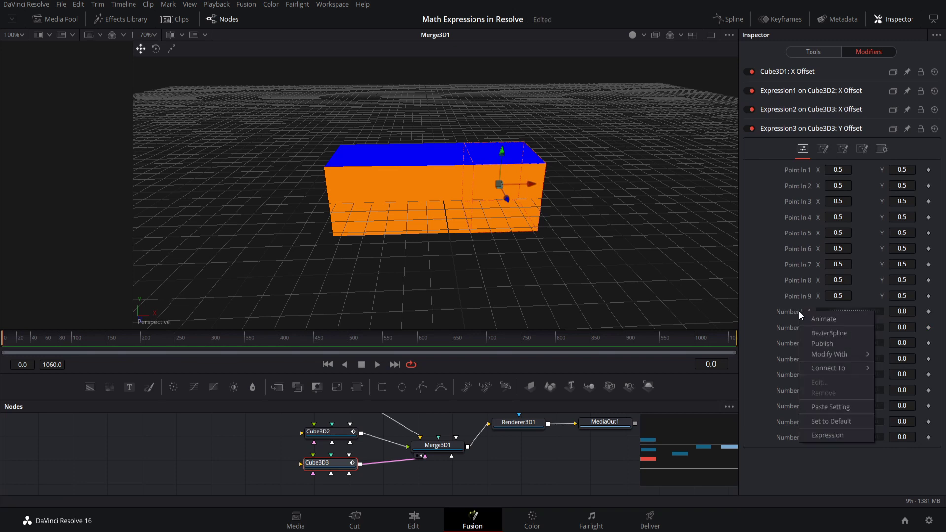
{"action": "mouse_move", "coordinate": [842, 357]}
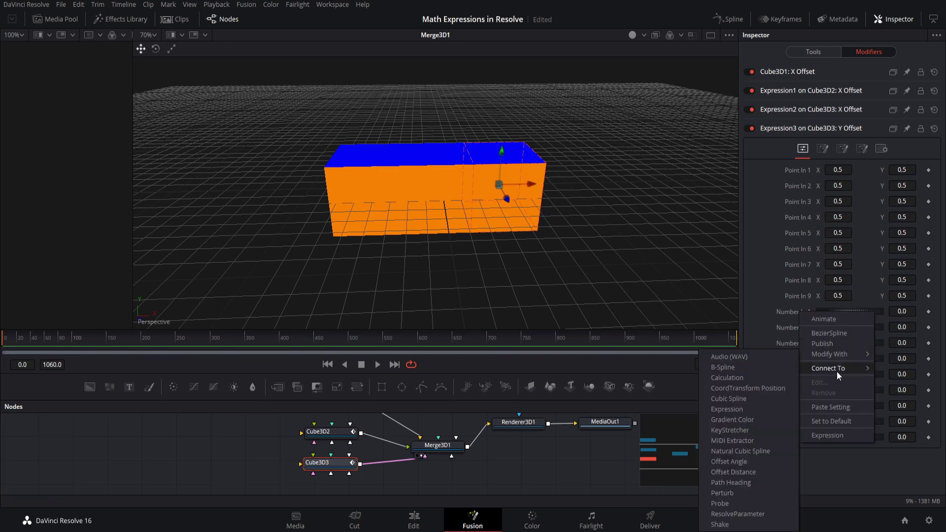
{"action": "mouse_move", "coordinate": [756, 404]}
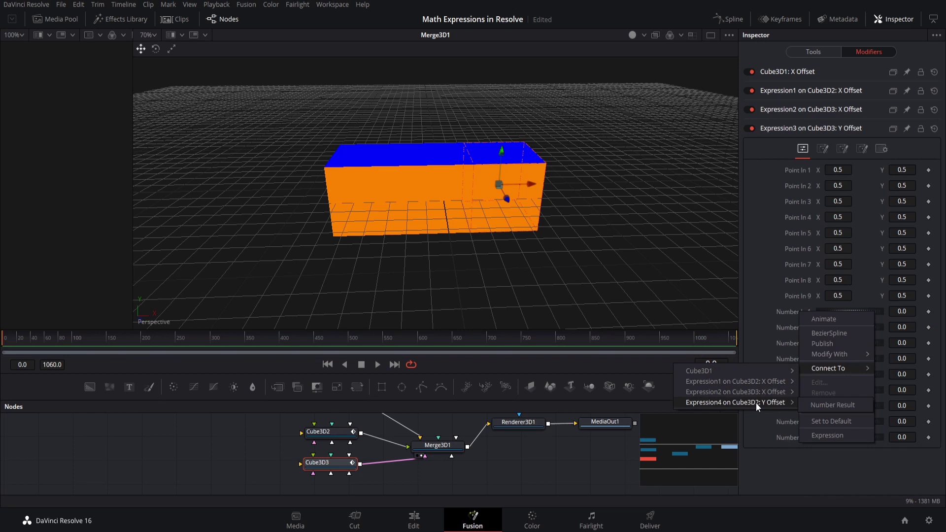
{"action": "left_click", "coordinate": [823, 407]}
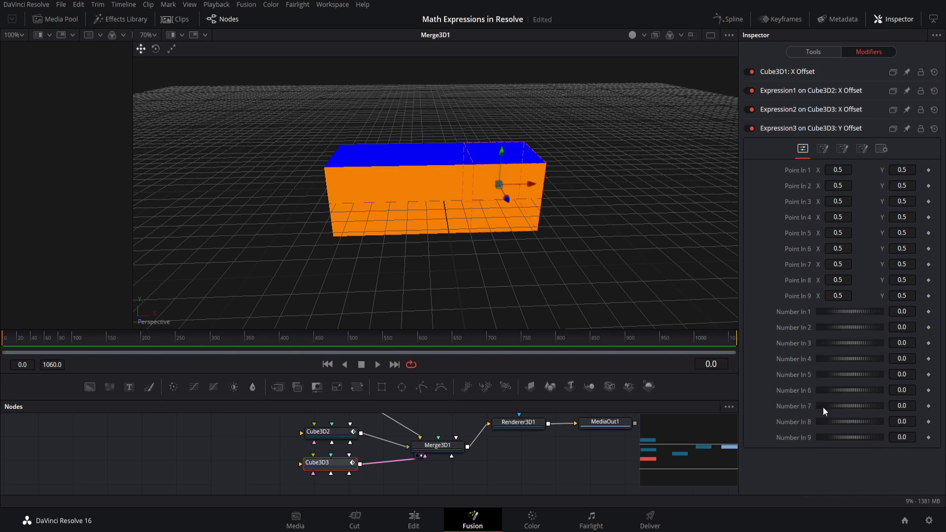
- Scrub the timeline to about frame 252 and inspect the number expression and Number In 1 of Cube3D3's Y Offset modifier
{"action": "left_click_drag", "start_coordinate": [6, 338], "coordinate": [183, 335]}
{"action": "left_click", "coordinate": [811, 129]}
{"action": "left_click", "coordinate": [823, 168]}
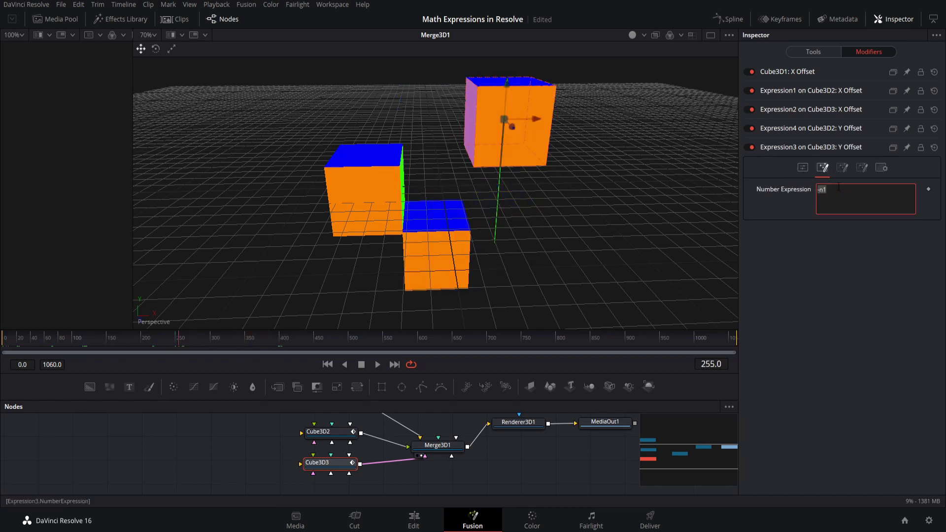
{"action": "left_click", "coordinate": [803, 168]}
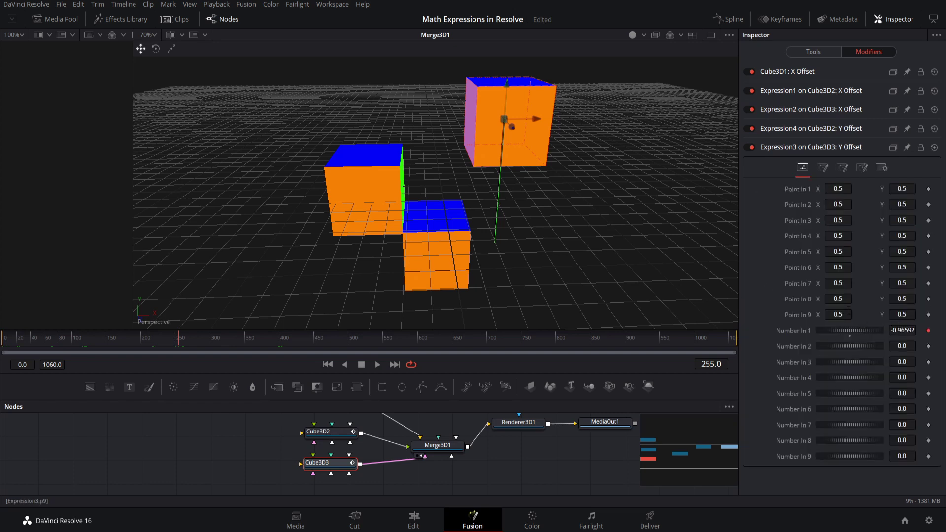
{"action": "left_click_drag", "start_coordinate": [65, 340], "coordinate": [178, 338]}
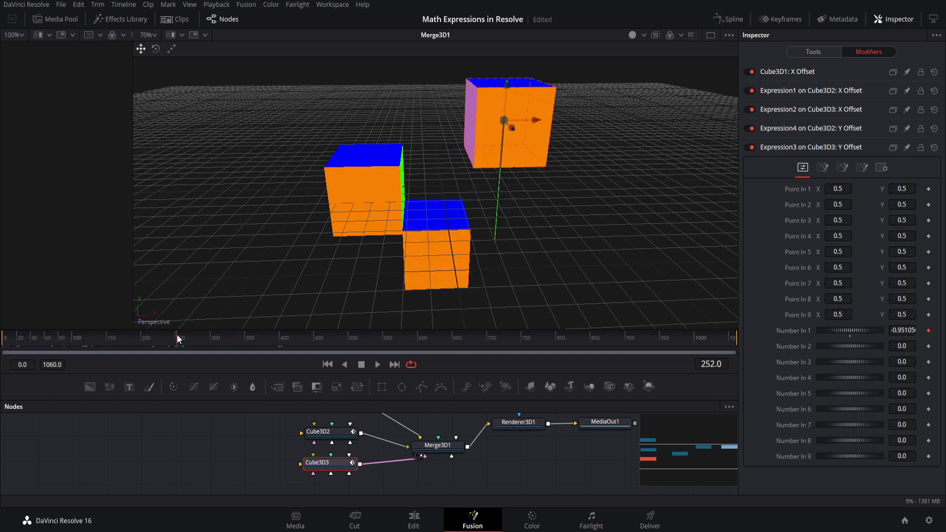
- Set the number expression on Cube3D2's Y Offset to sin(time)/2 and play the animation from frame 0
{"action": "left_click", "coordinate": [422, 268]}
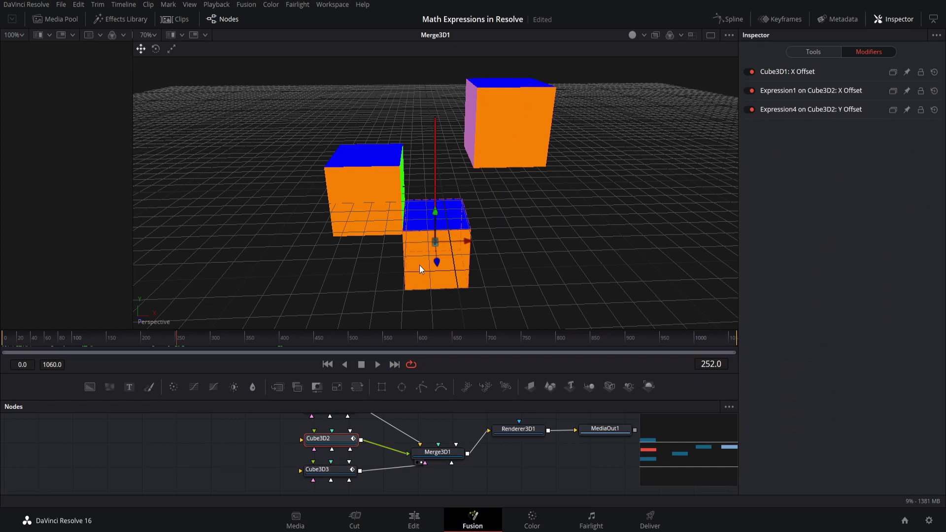
{"action": "left_click", "coordinate": [834, 110]}
{"action": "left_click", "coordinate": [822, 131]}
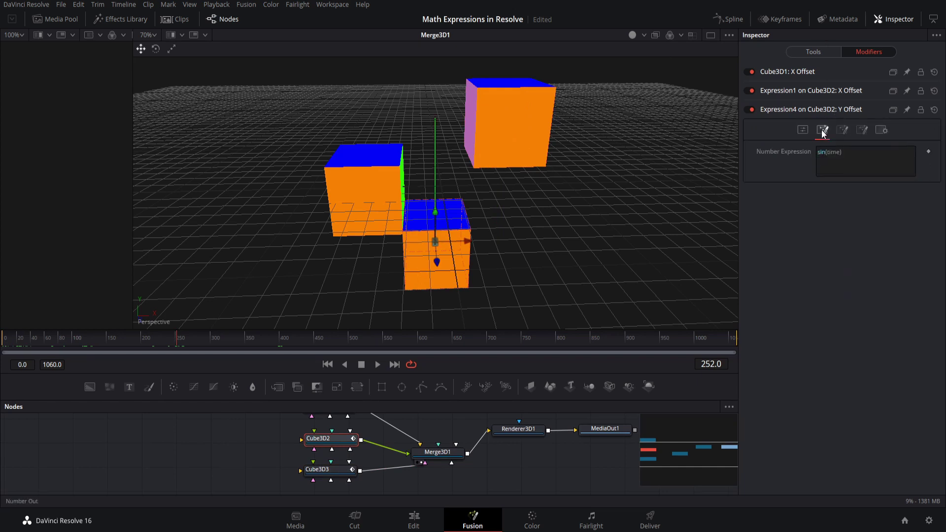
{"action": "left_click", "coordinate": [856, 153]}
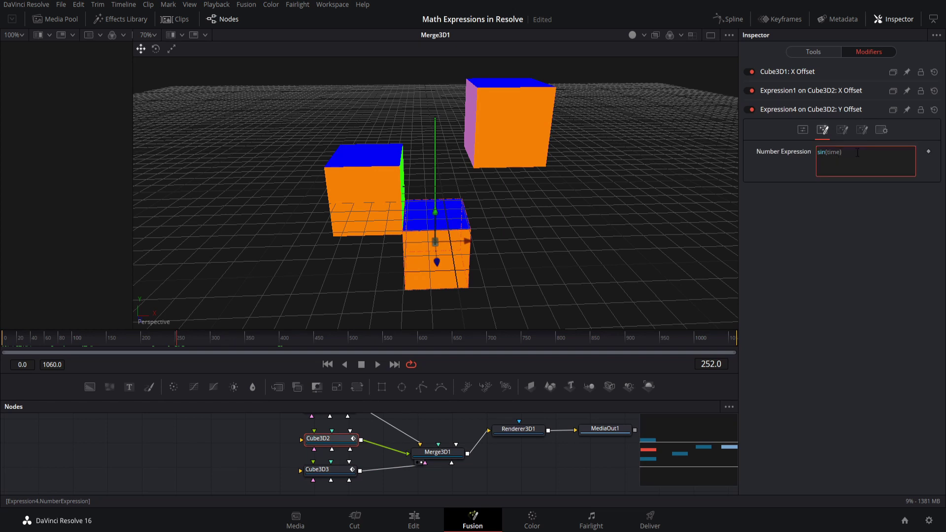
{"action": "type", "text": "/2"}
{"action": "left_click", "coordinate": [356, 146]}
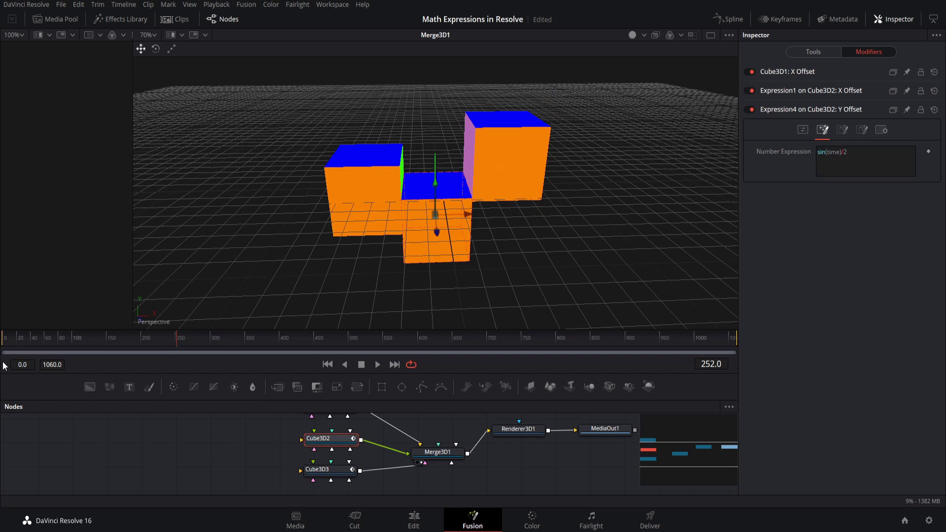
{"action": "left_click", "coordinate": [2, 340]}
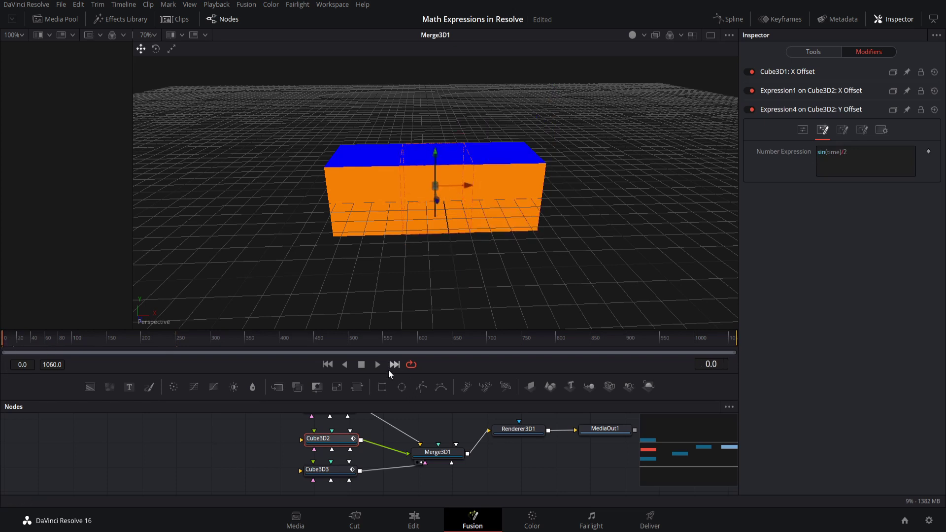
{"action": "left_click", "coordinate": [377, 364]}
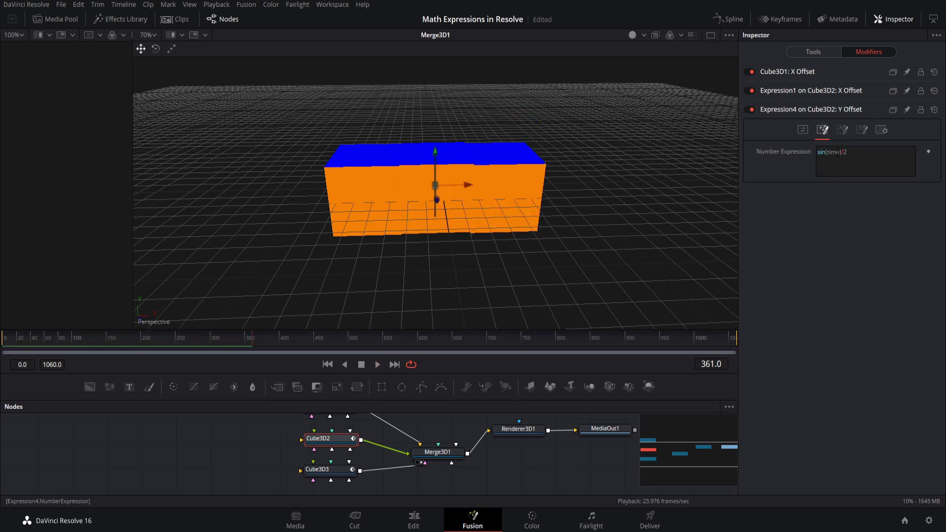
- Set the number expression on Cube3D2's Y Offset to sin(time*2)/2 and play the animation from the start
{"action": "left_click", "coordinate": [833, 152]}
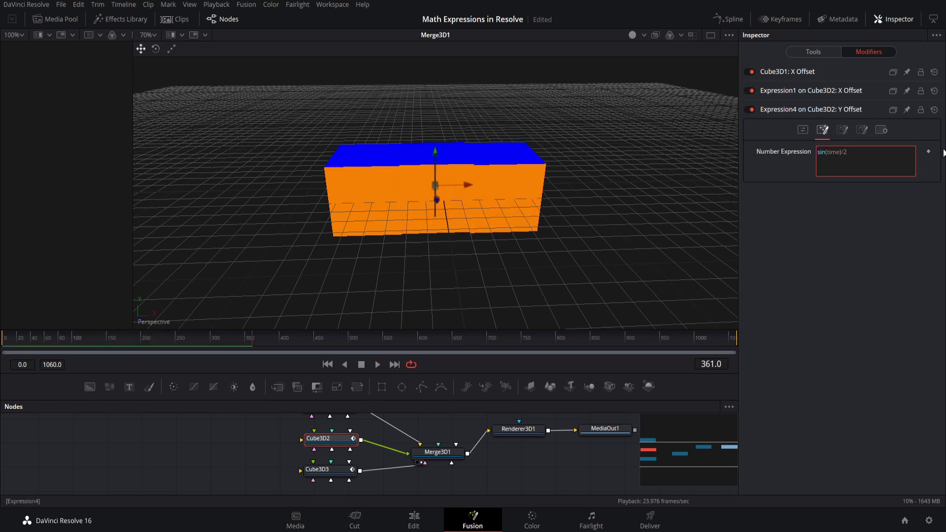
{"action": "type", "text": "*2"}
{"action": "left_click", "coordinate": [119, 357]}
{"action": "key", "text": "Home"}
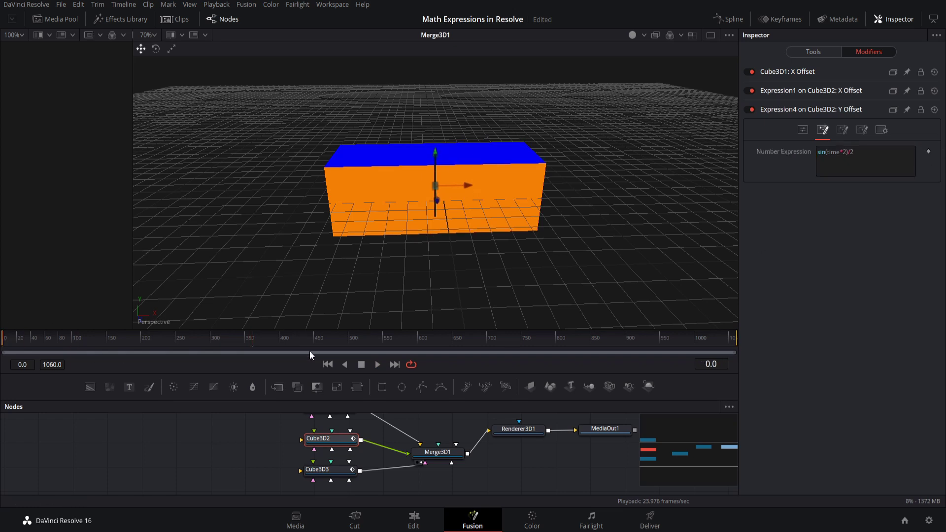
{"action": "left_click", "coordinate": [377, 365]}
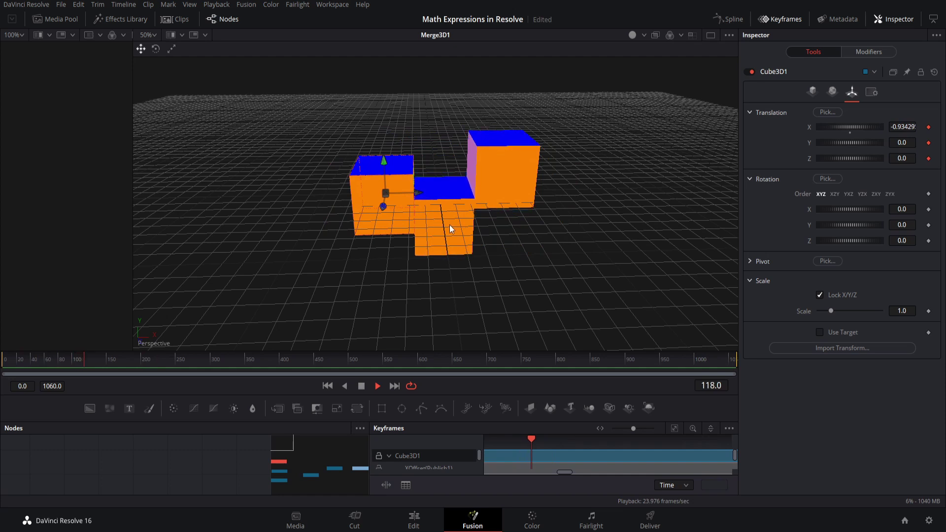
- Select Cube3D2 and Cube3D3 in the viewer during playback to check how their translation values change
{"action": "left_click", "coordinate": [470, 170]}
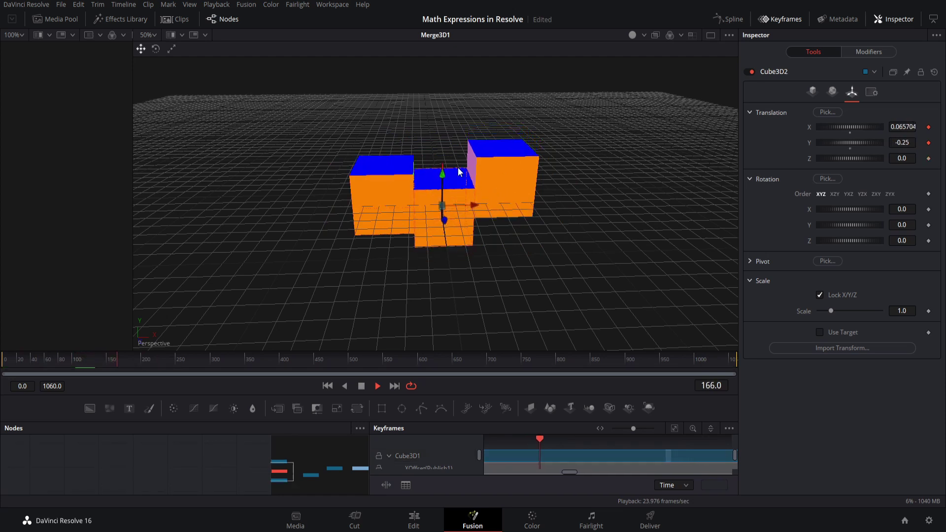
{"action": "left_click", "coordinate": [502, 182]}
{"action": "left_click", "coordinate": [451, 163]}
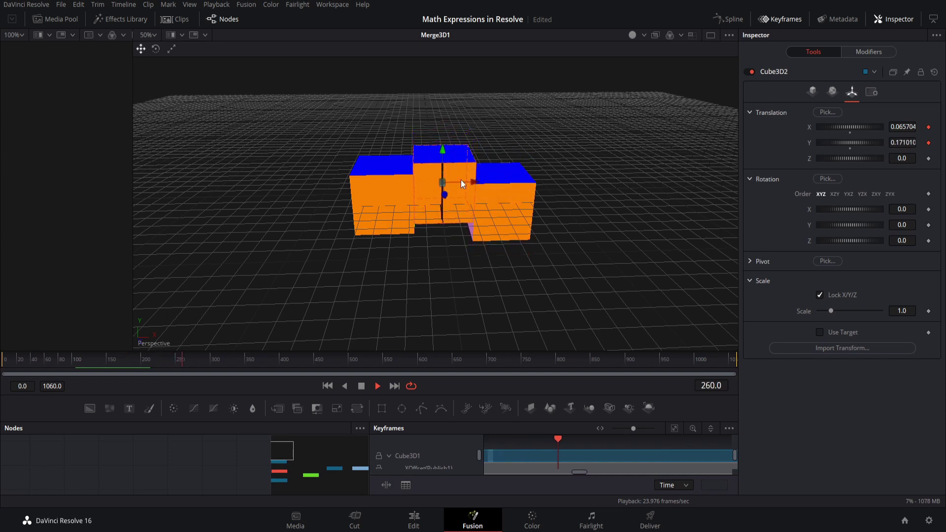
{"action": "left_click", "coordinate": [530, 163]}
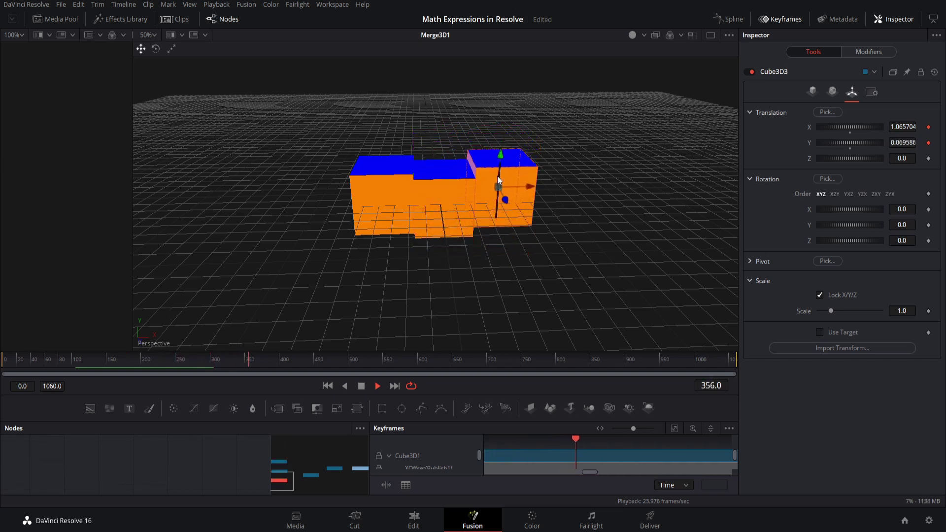